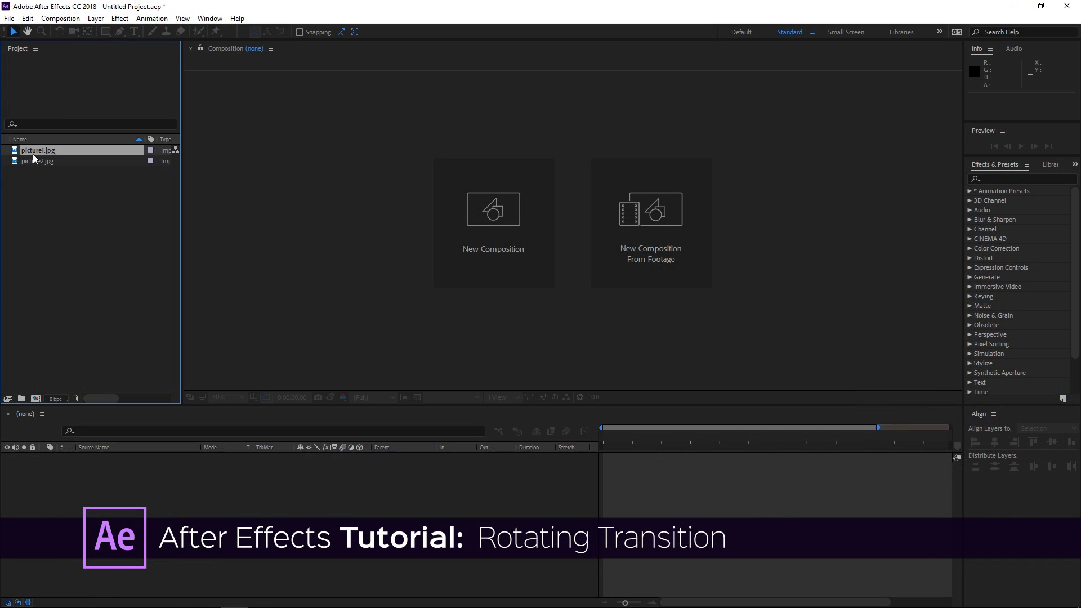
- Set up a new composition named 1 with a 0:00:05:00 duration
left_click(33, 162)
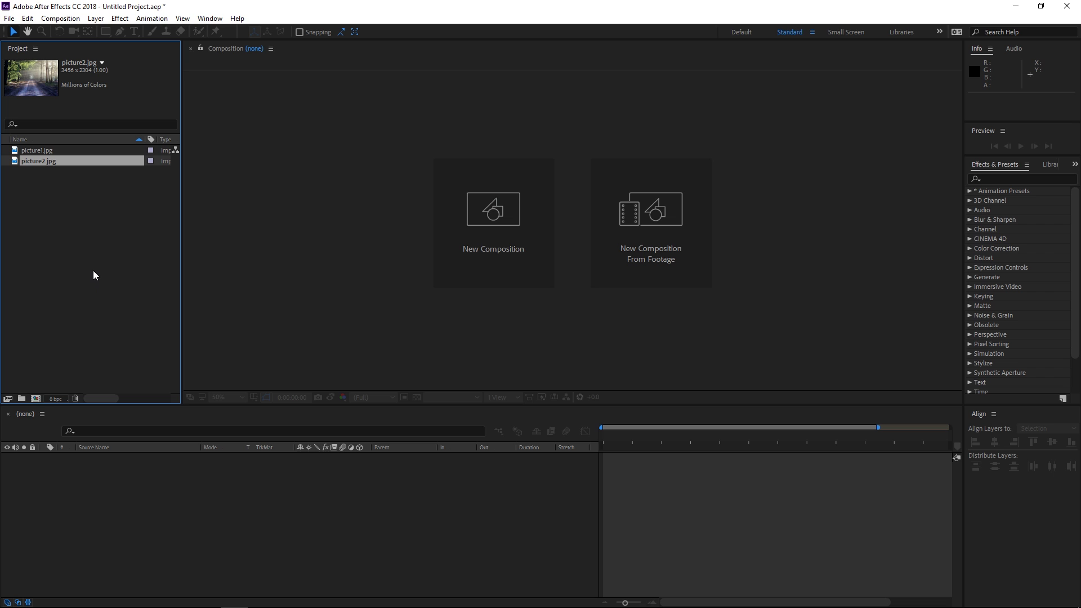
left_click(512, 235)
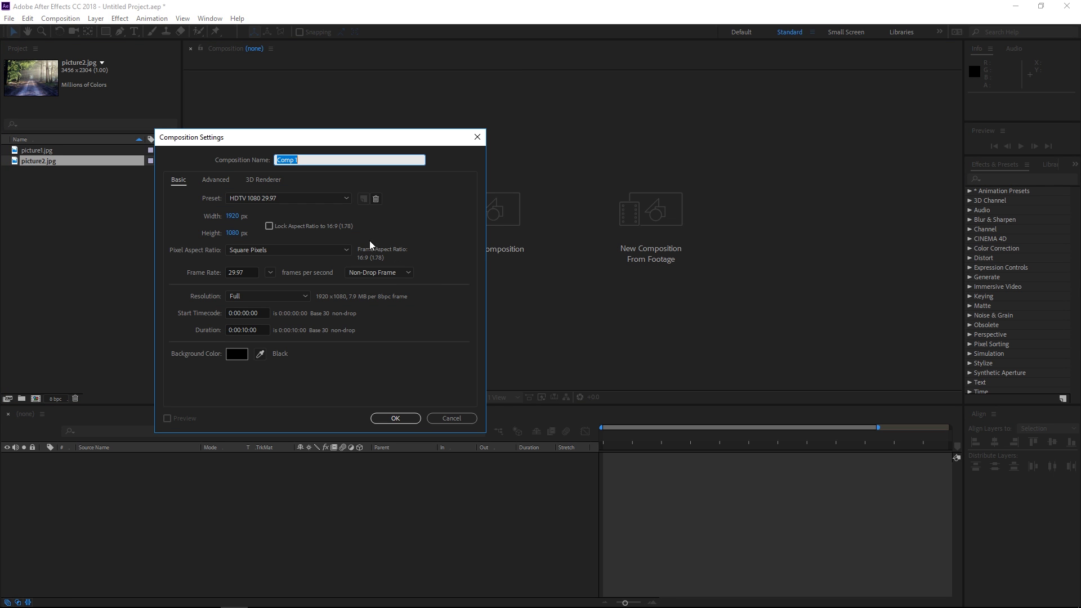
type("1")
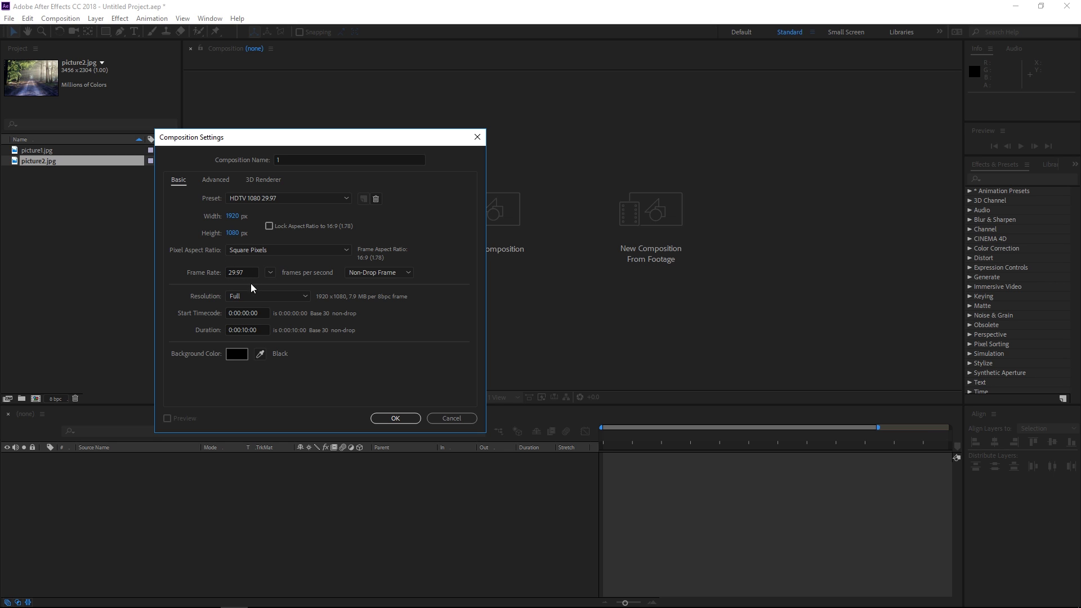
left_click(248, 330)
key("BackSpace")
key("BackSpace")
type("05")
- Confirm composition 1 and duplicate it twice with Ctrl+D
left_click(379, 419)
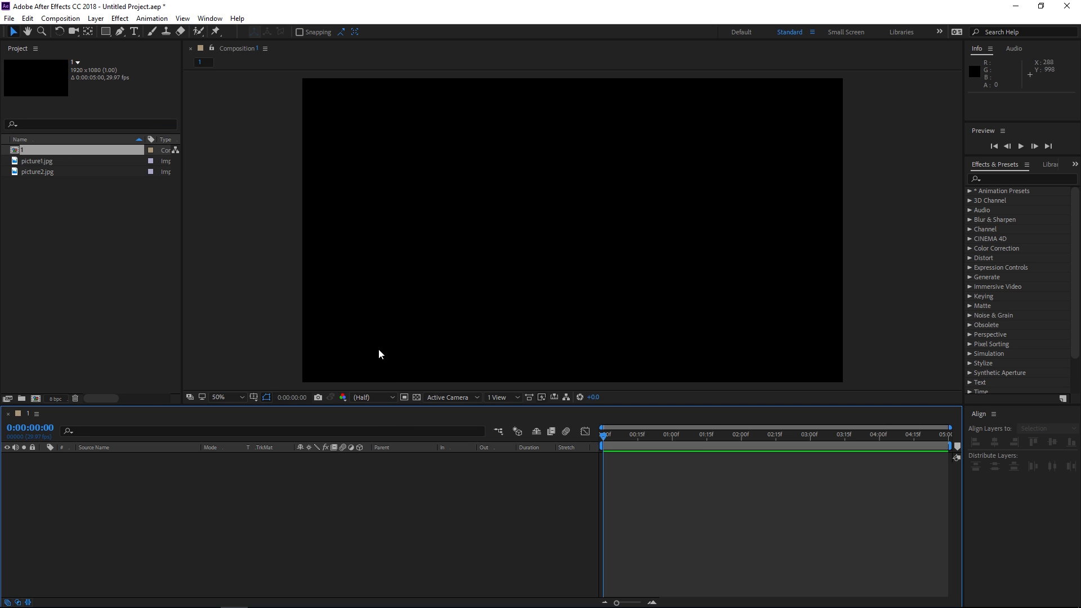
left_click(35, 151)
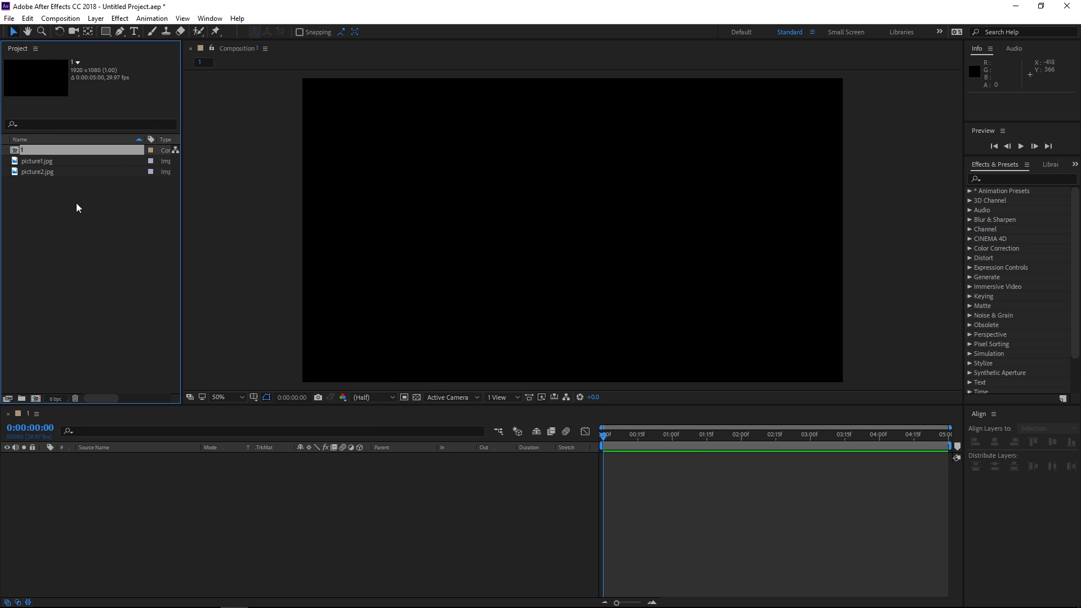
key("ctrl+d")
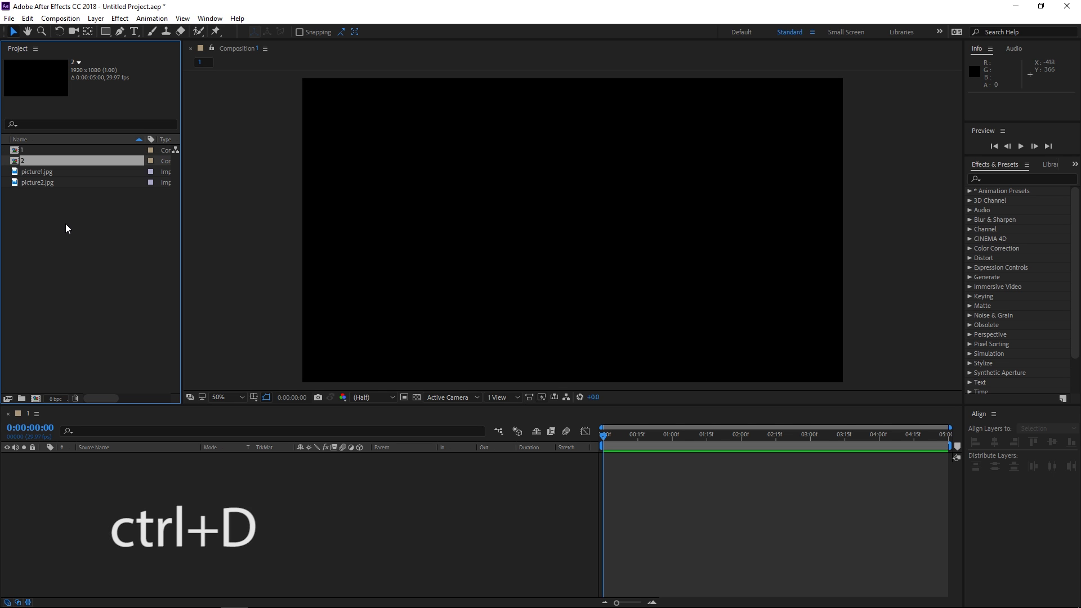
key("ctrl+d")
- Rename composition 3 to Main and open it
left_click(26, 150)
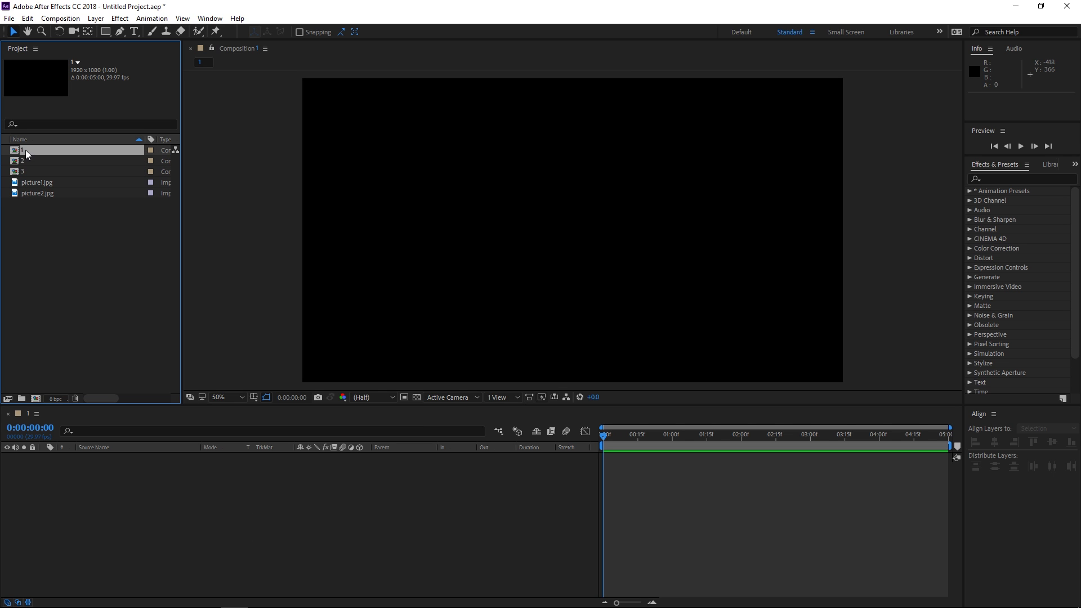
key("Down")
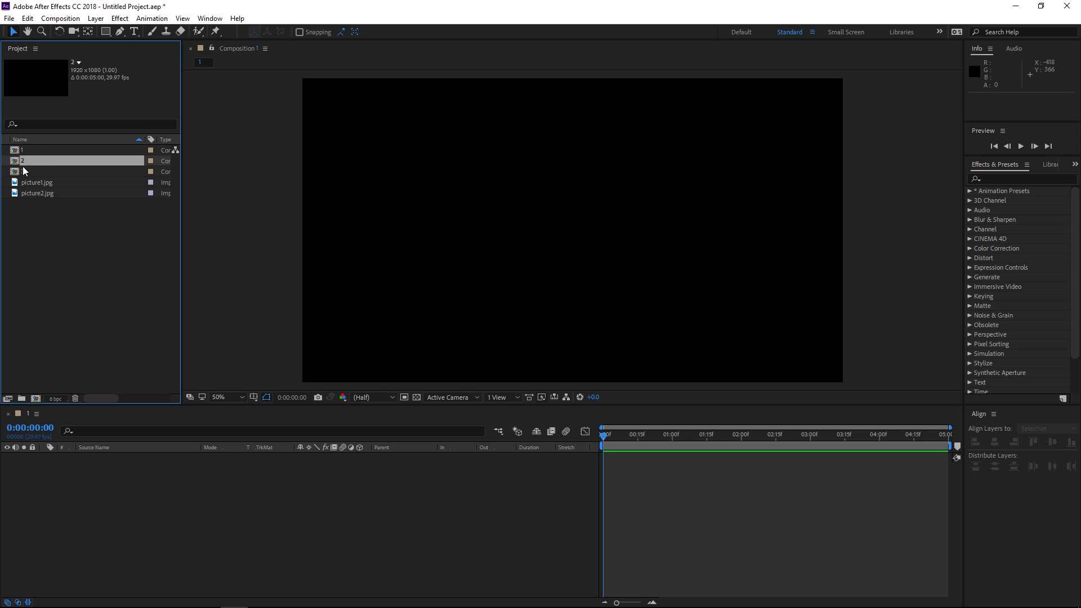
left_click(23, 171)
right_click(30, 170)
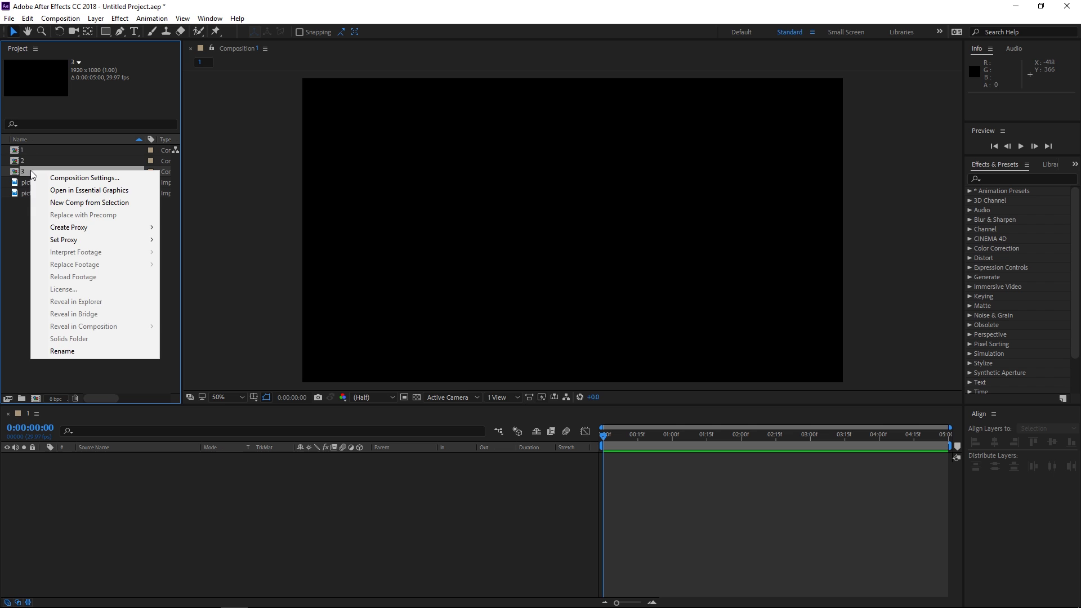
left_click(63, 351)
type("Main")
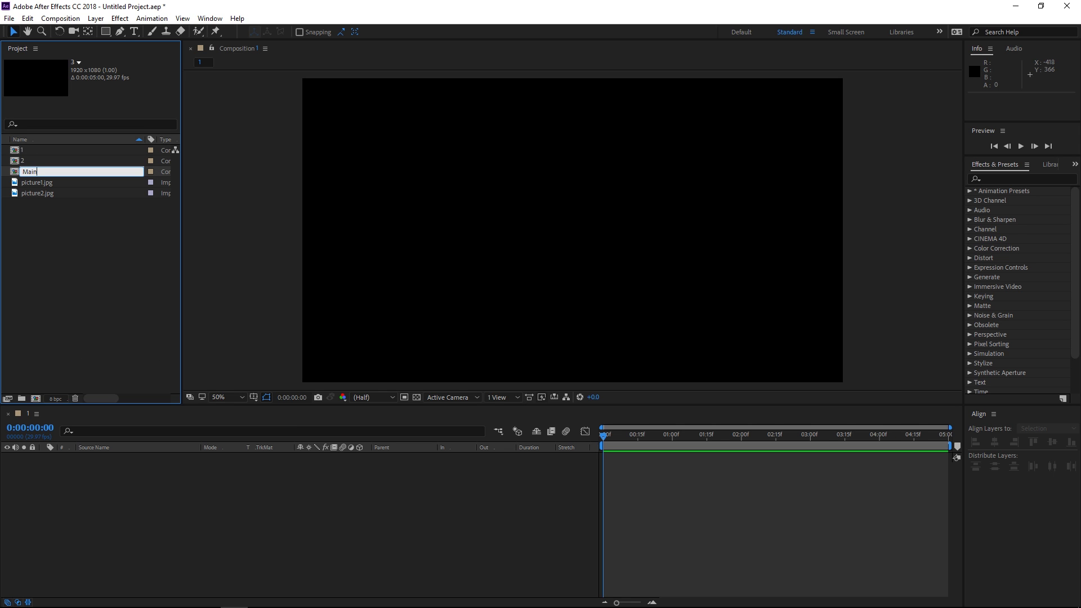
key("Return")
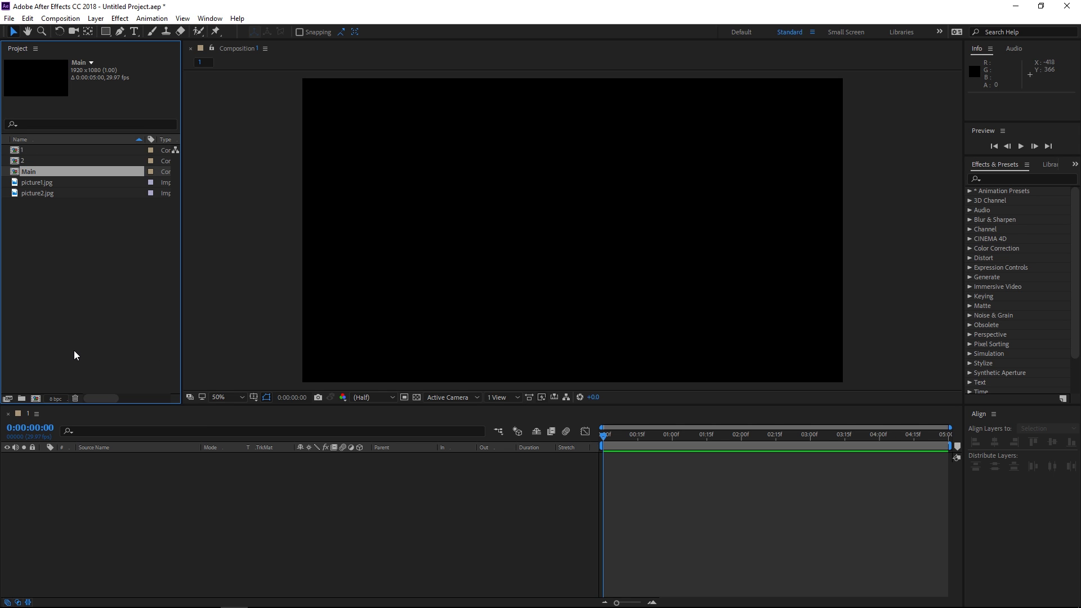
double_click(33, 171)
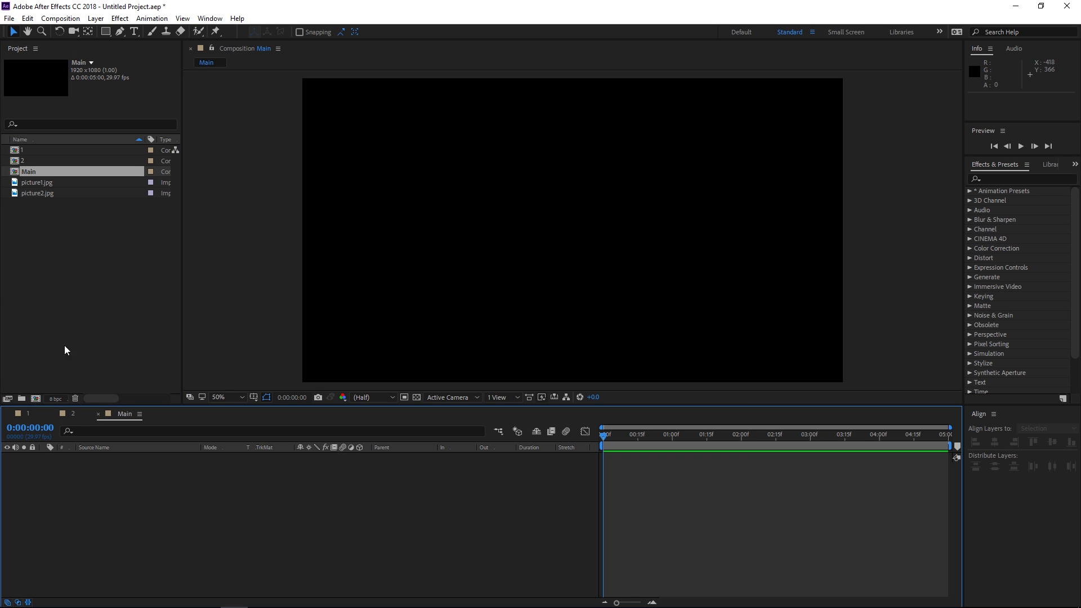
- Add picture1.jpg to composition 1 and scale it down to about 57%
left_click(26, 415)
left_click_drag(31, 185, 161, 508)
key("comma")
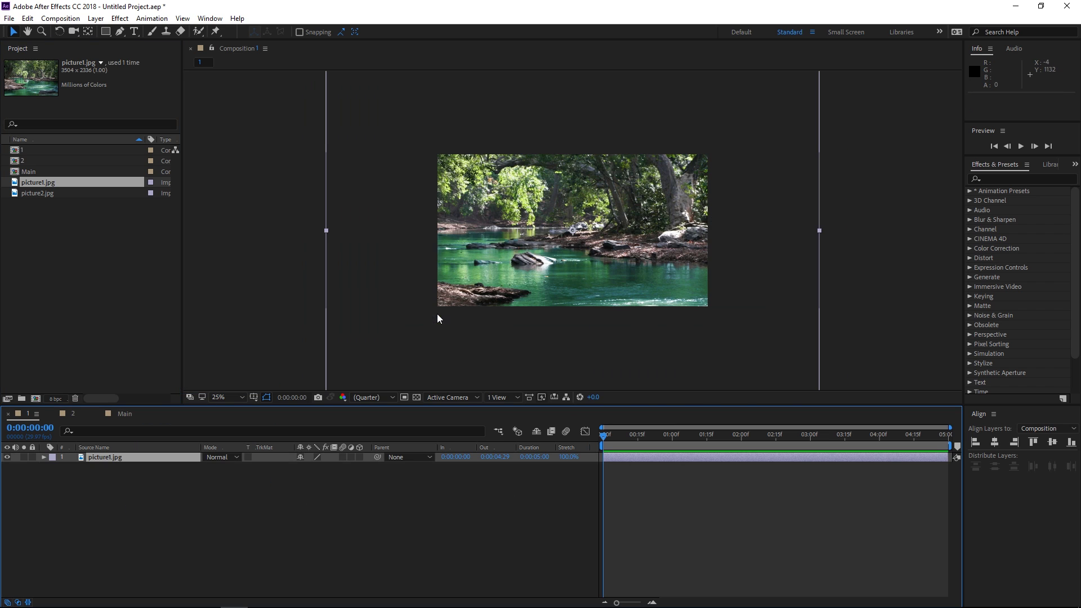
left_click_drag(326, 230, 432, 233)
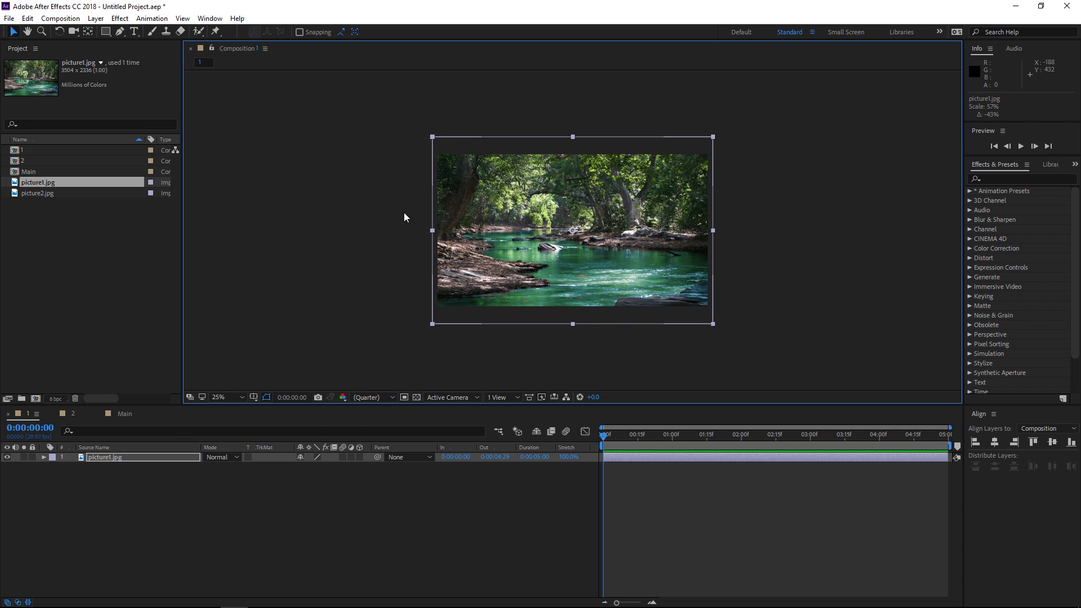
- Add picture2.jpg to composition 2 and scale it proportionally to about 57%
left_click(74, 416)
left_click_drag(39, 194, 351, 341)
key("comma")
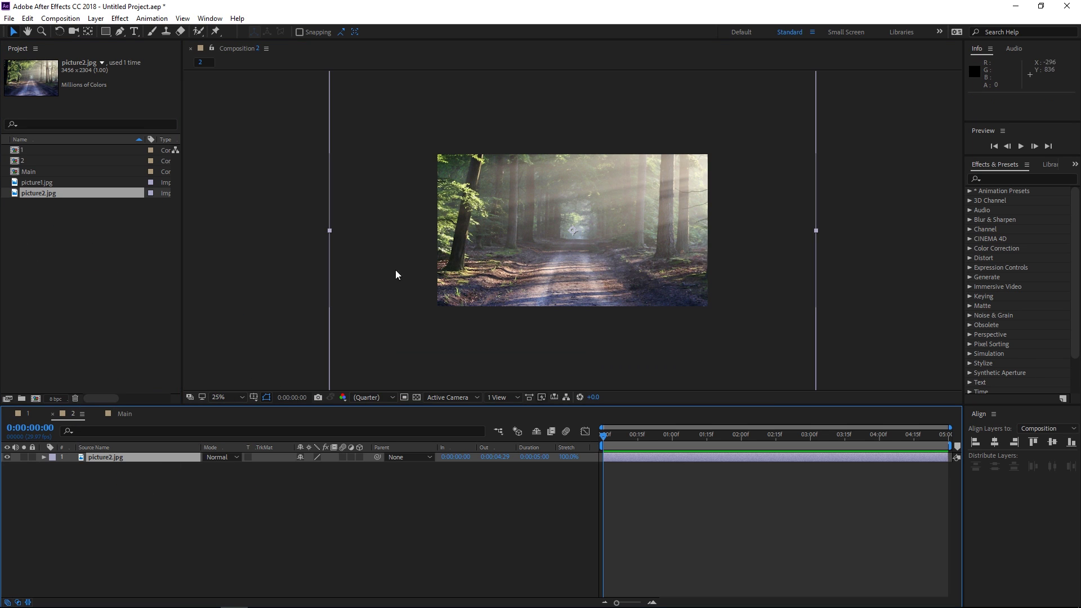
left_click(330, 229)
left_click_drag(330, 231, 434, 231)
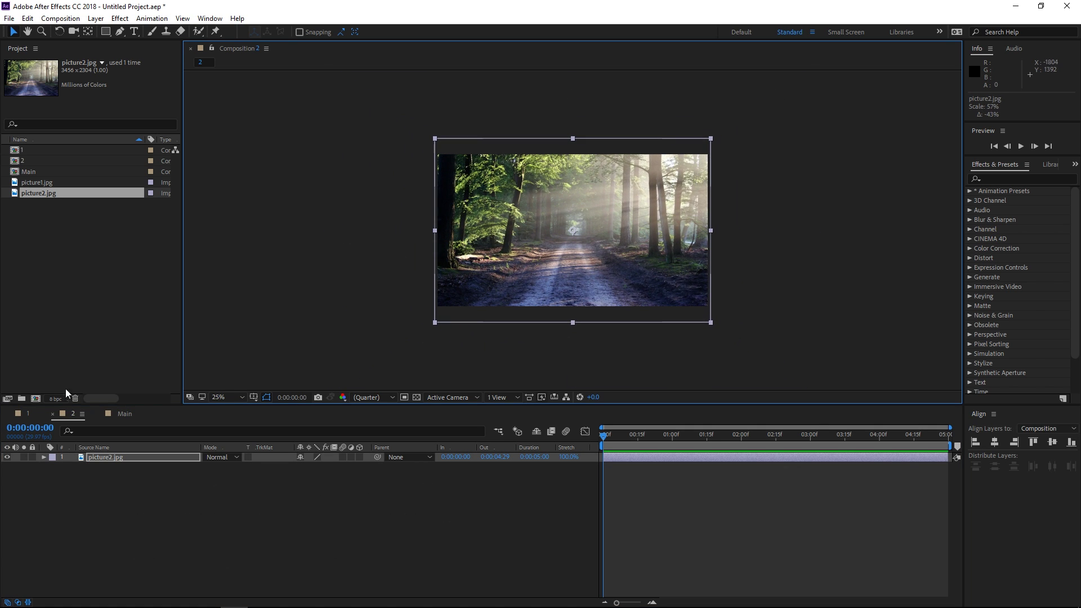
- Close the composition 1 and 2 timelines, leaving Main showing
left_click(29, 414)
left_click(8, 414)
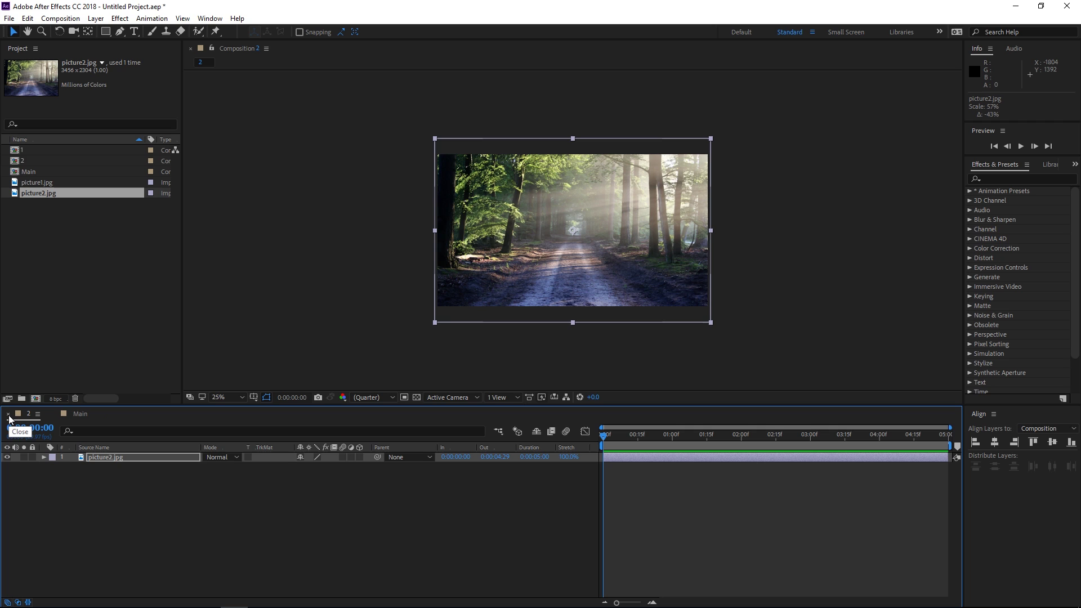
left_click(8, 413)
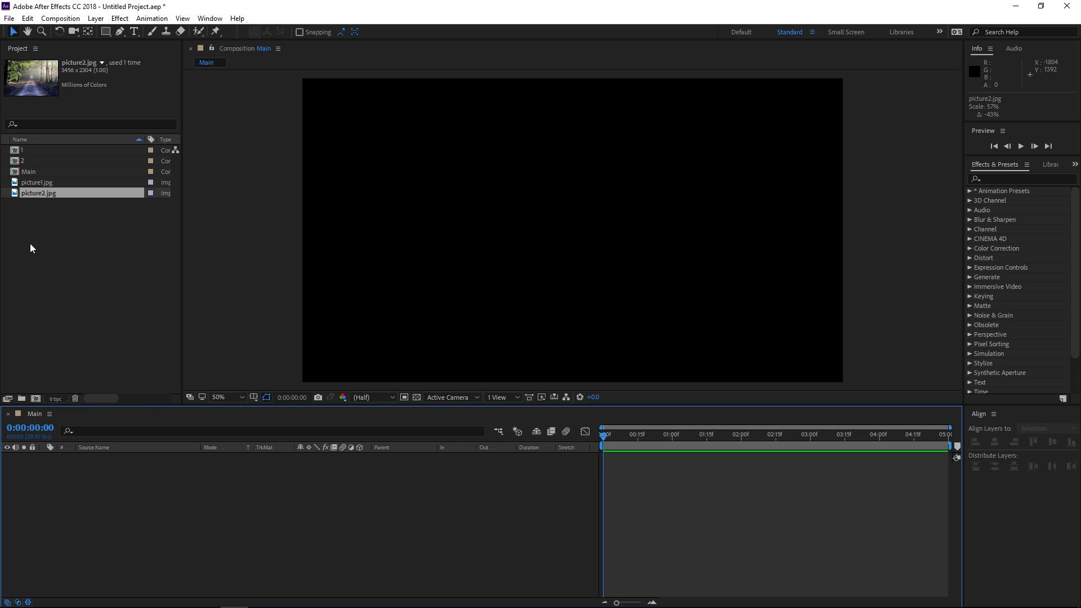
- Drop compositions 1 and 2 into Main as layers and set the time to 0:00:02:15
left_click(24, 150)
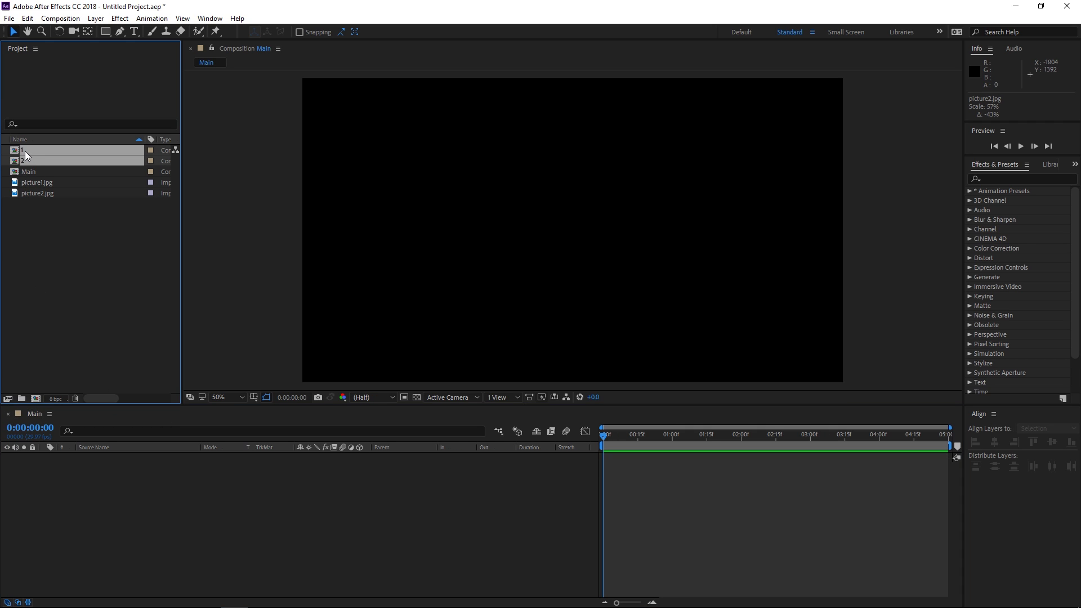
left_click_drag(25, 151, 226, 502)
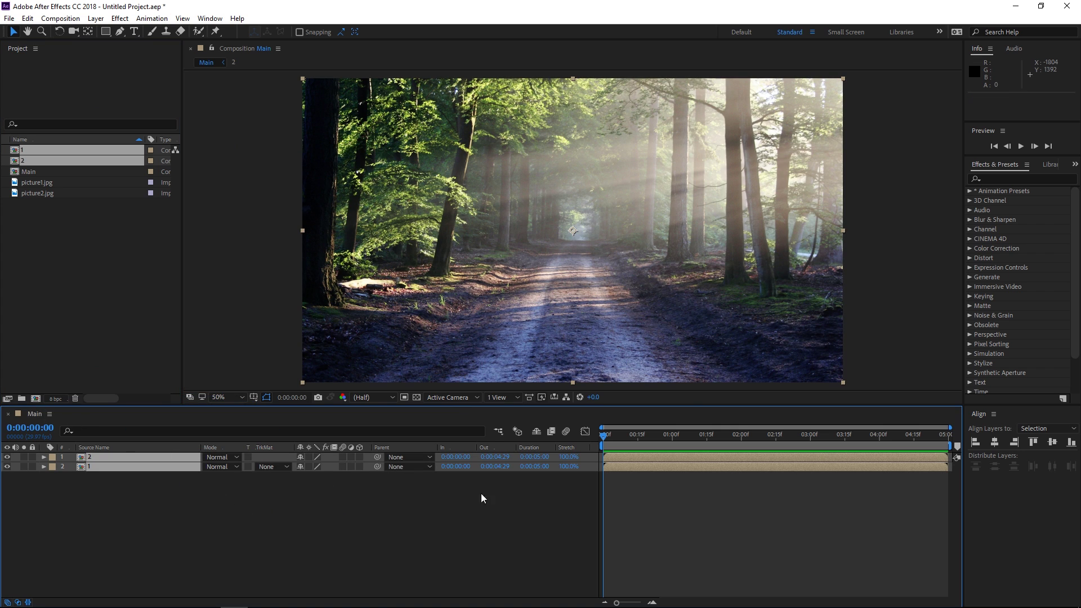
left_click(209, 526)
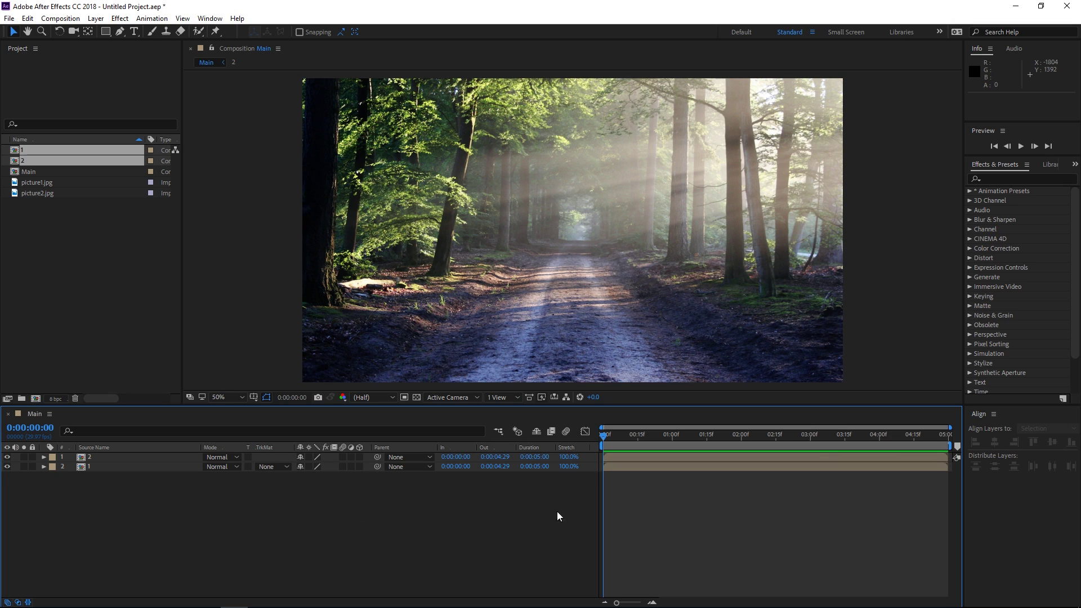
left_click(776, 435)
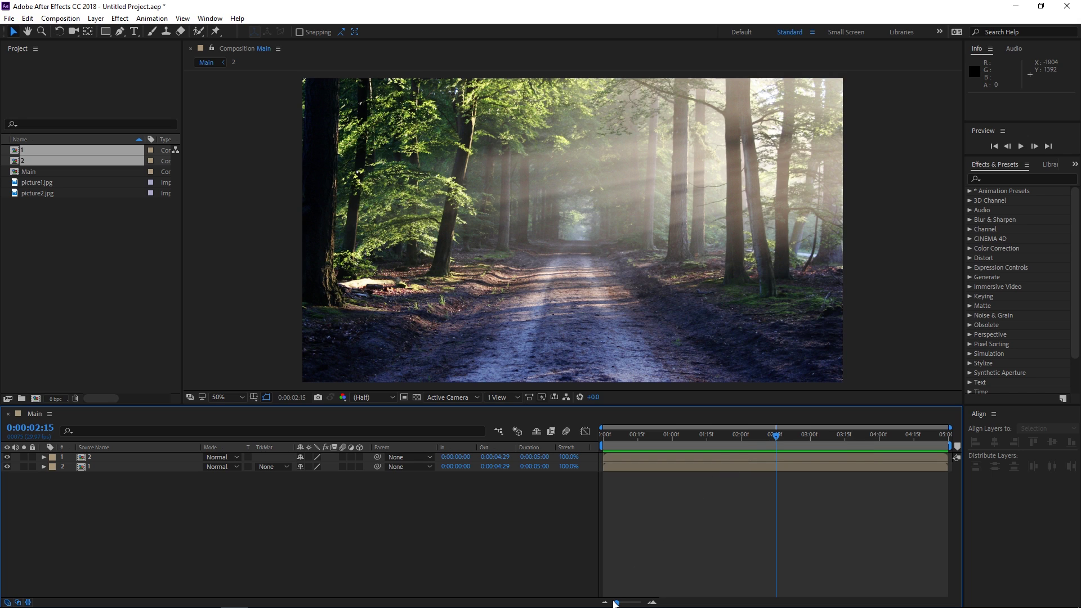
left_click_drag(616, 602, 630, 603)
- Trim layer 1 to end at the 2:15 cut and layer 2 to start there
left_click(771, 458)
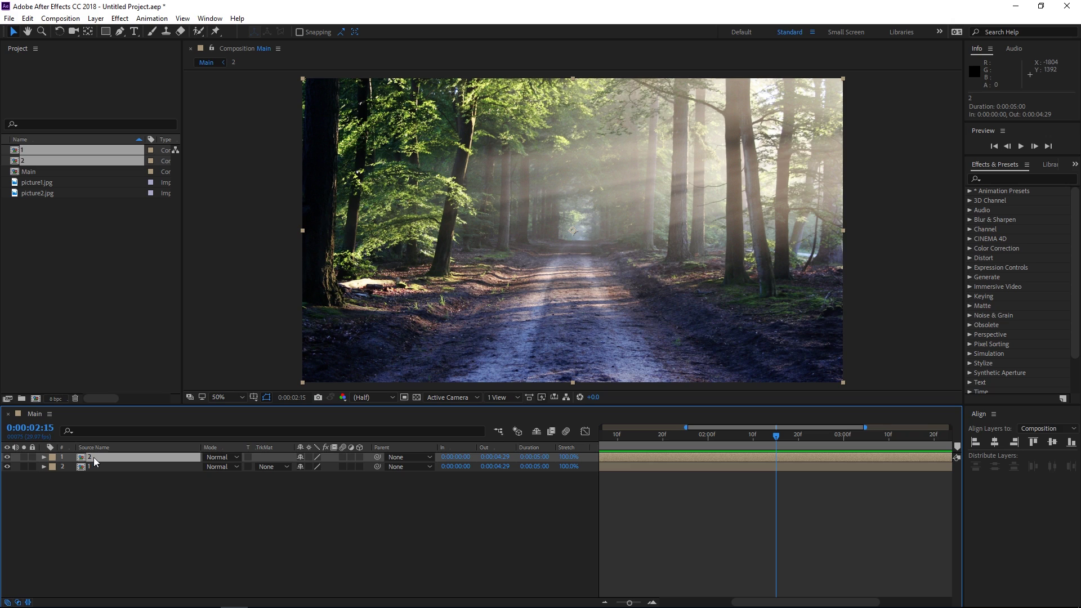
left_click(104, 467)
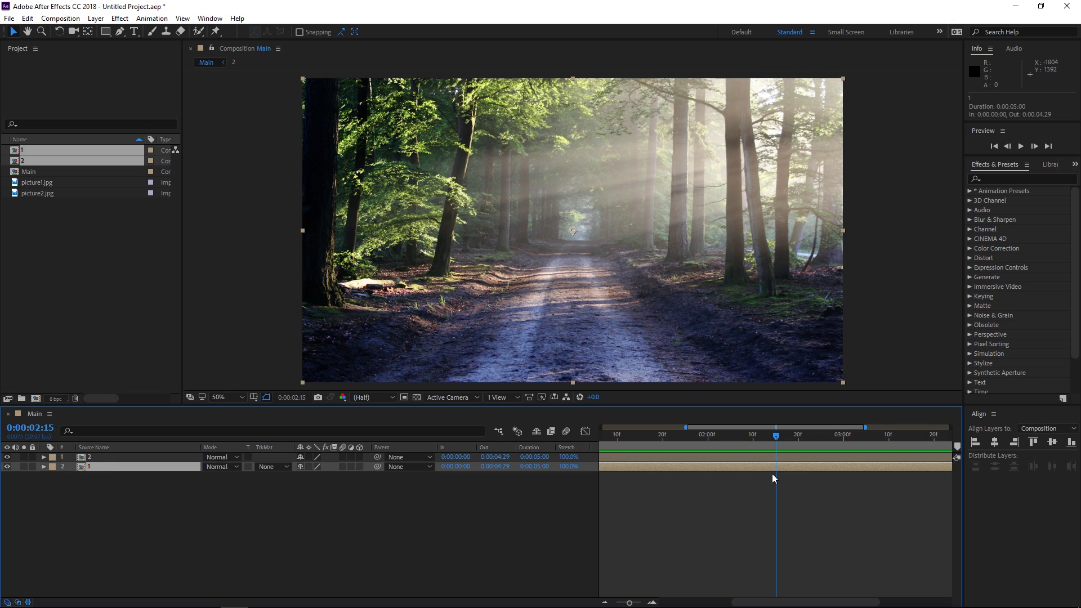
key("alt+]")
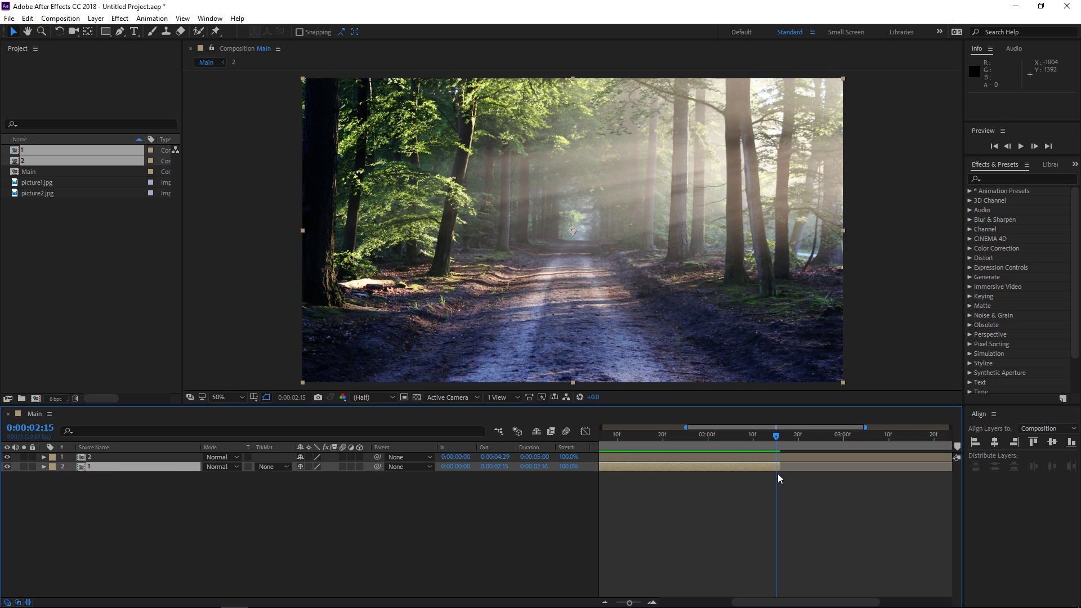
left_click_drag(779, 470, 777, 470)
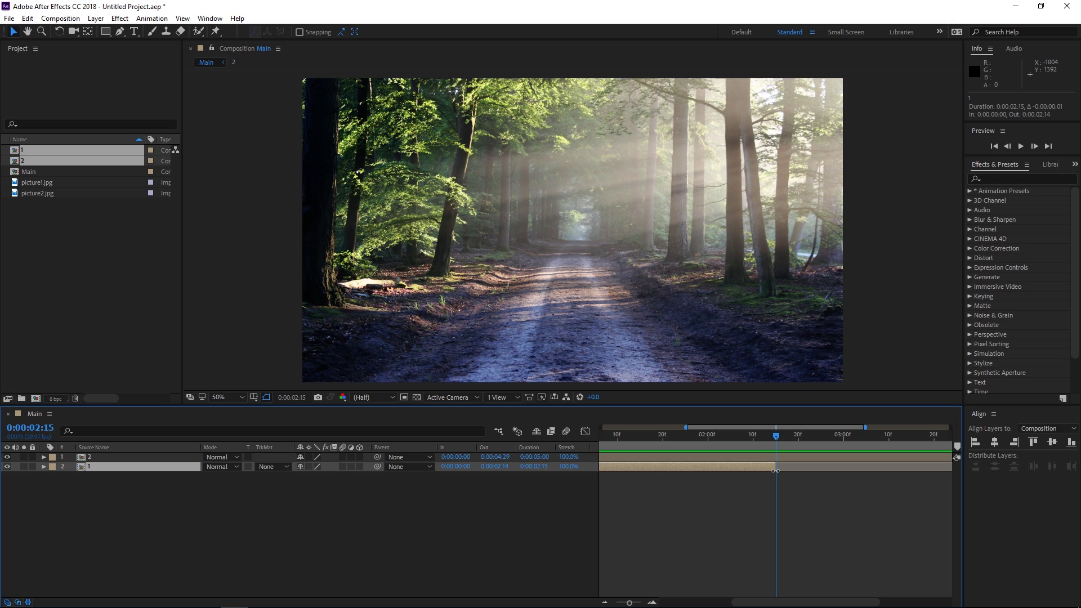
left_click(779, 458)
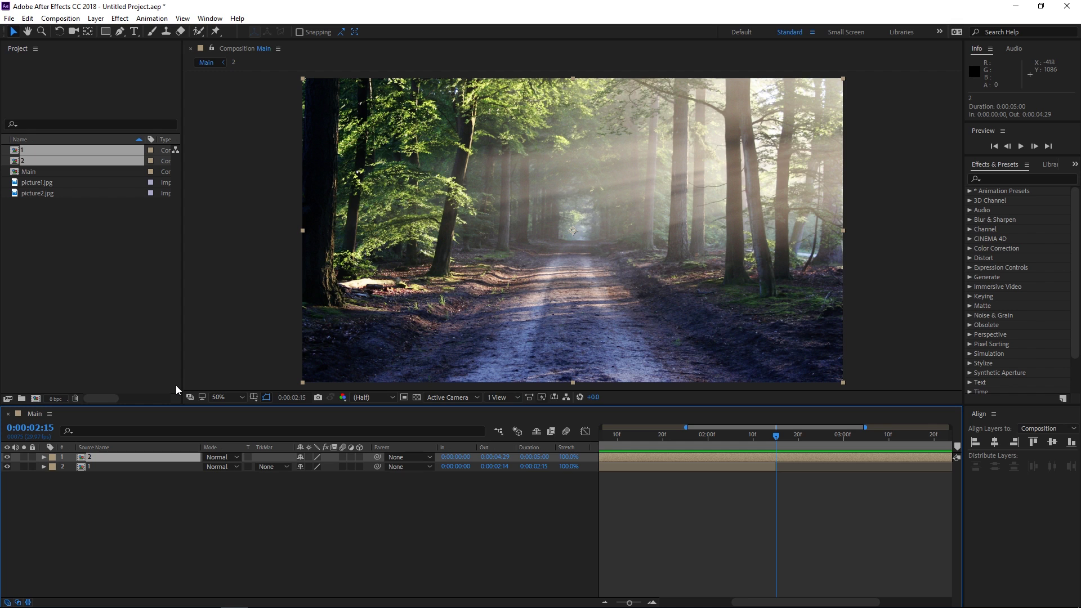
key("alt+[")
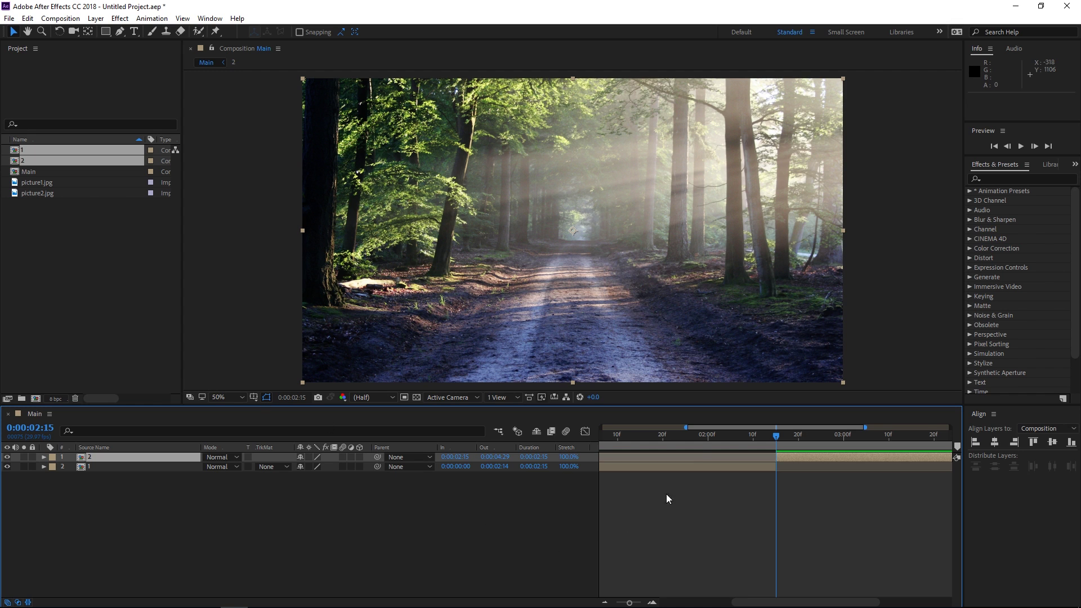
- Preview the cut from 1:28, then return to 2:15
left_click(700, 438)
key("space")
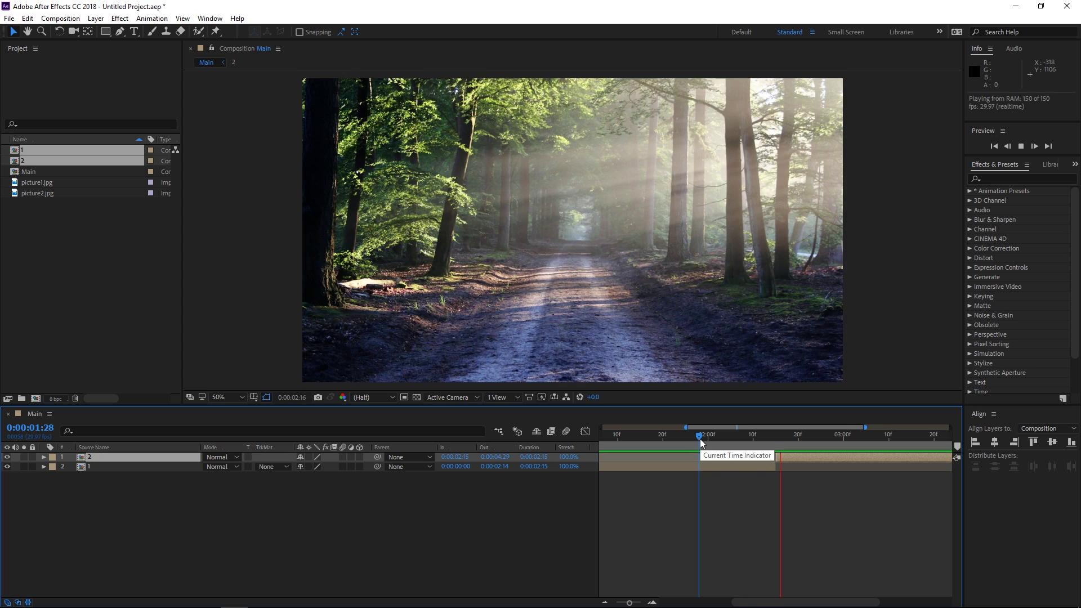
left_click(721, 438)
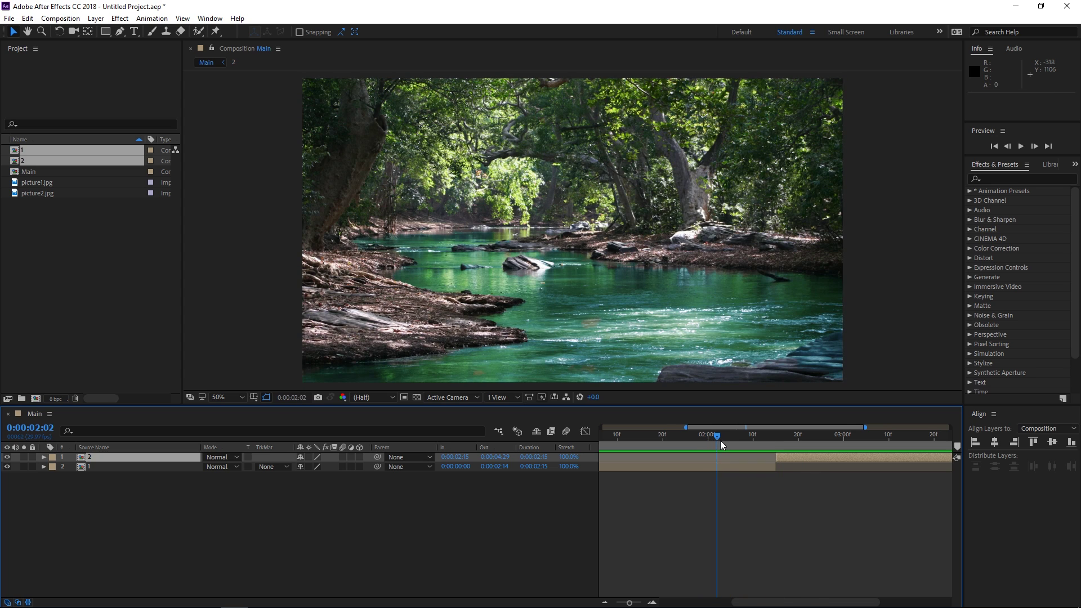
left_click(776, 438)
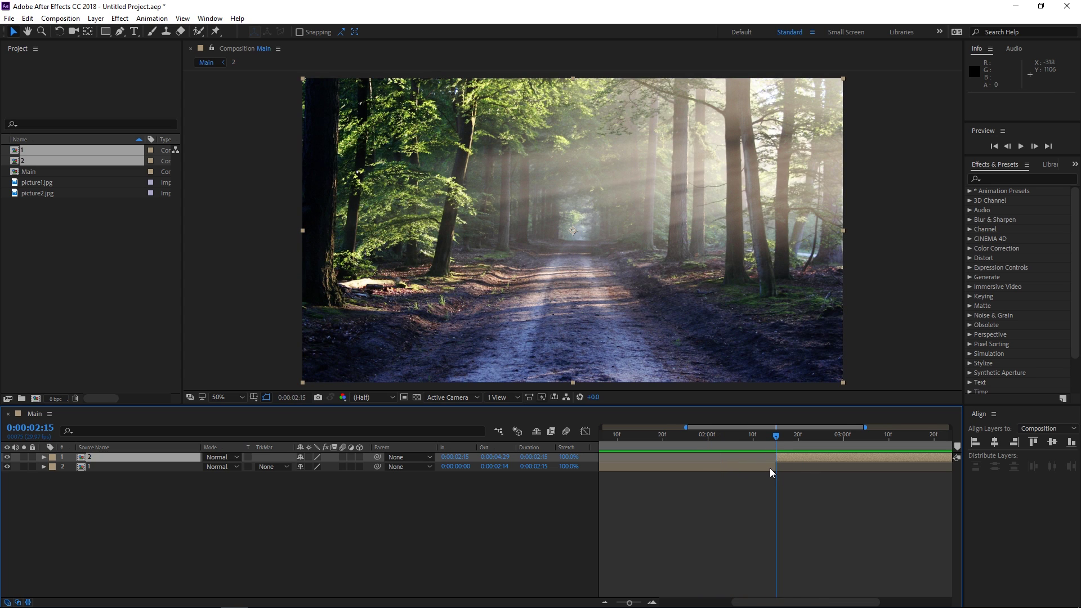
- Show Rotation on both layers and add 0° keyframes at 2:15
left_click(769, 466, "shift")
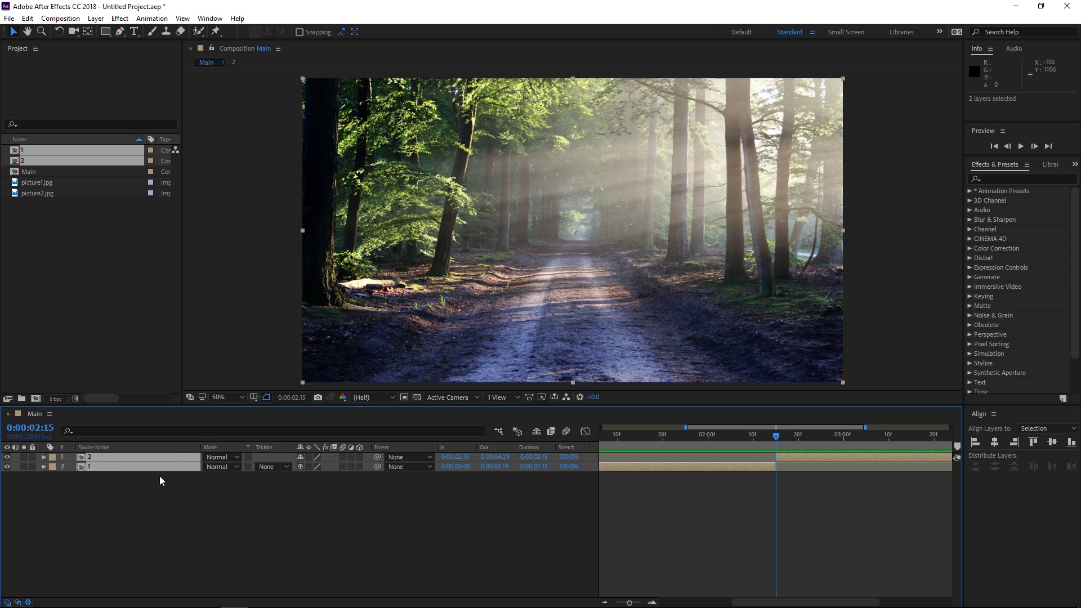
key("r")
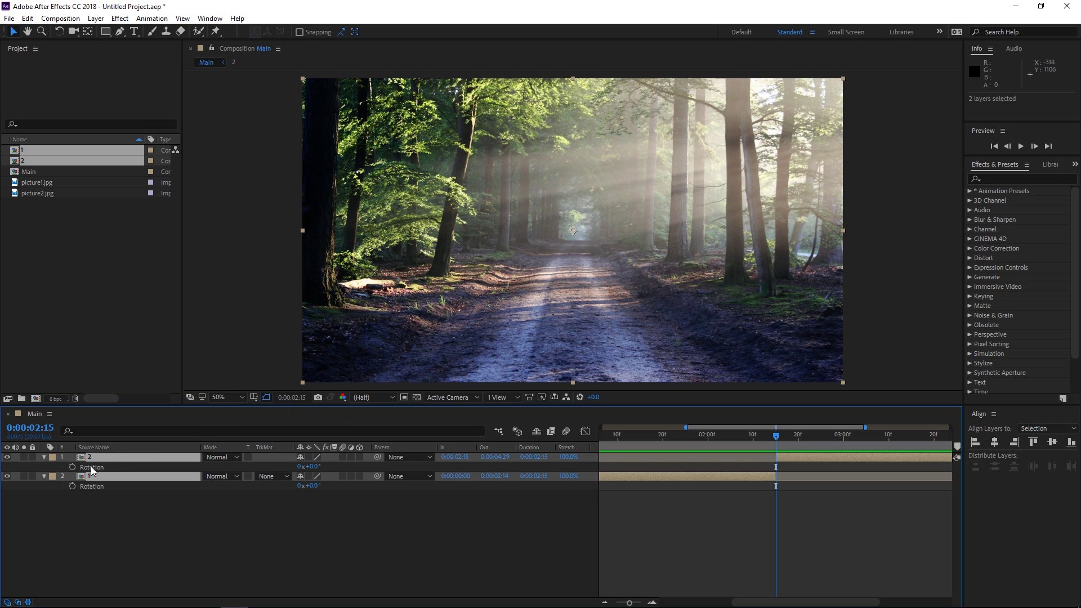
left_click(71, 467)
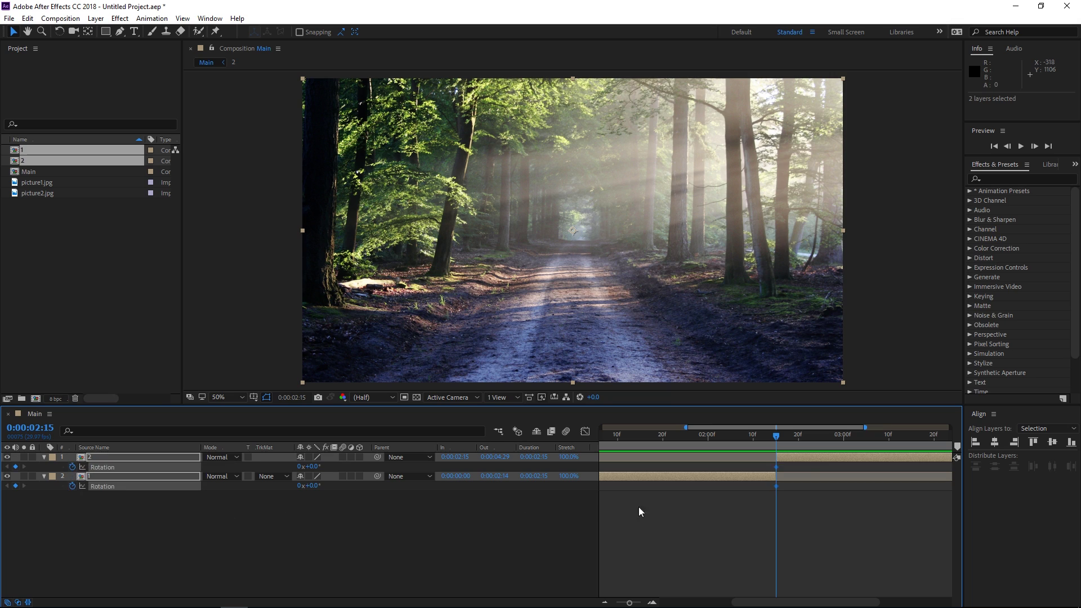
left_click(806, 508)
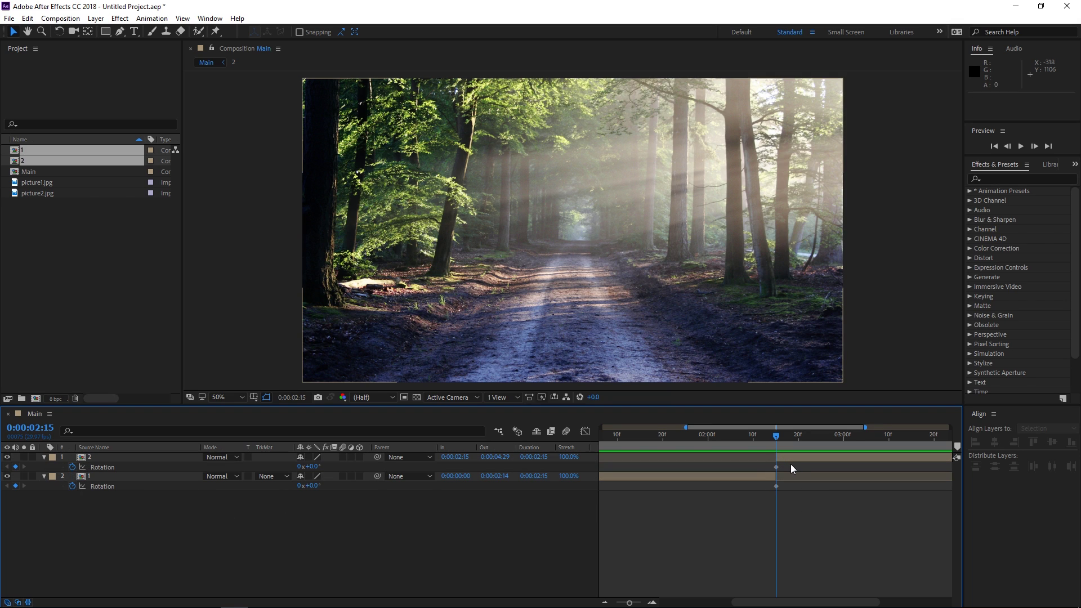
- Add 0° Rotation keyframes to layer 1 at 2:00 and layer 2 at 3:00
key("shift+Page_Up")
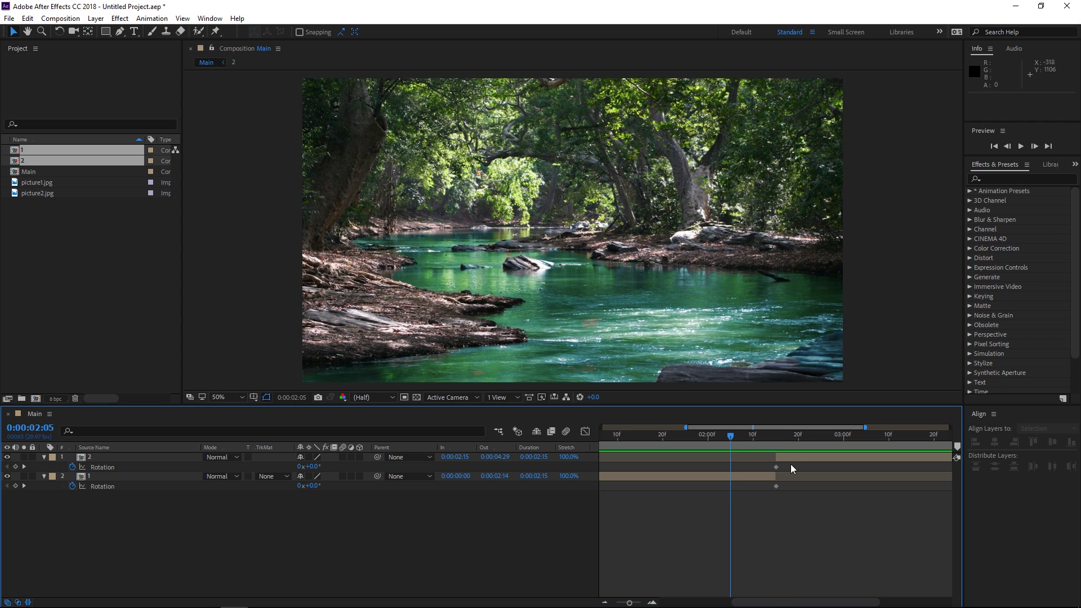
key("Page_Up")
key("Page_Up")
key("Page_Up")
key("Page_Up")
key("Page_Up")
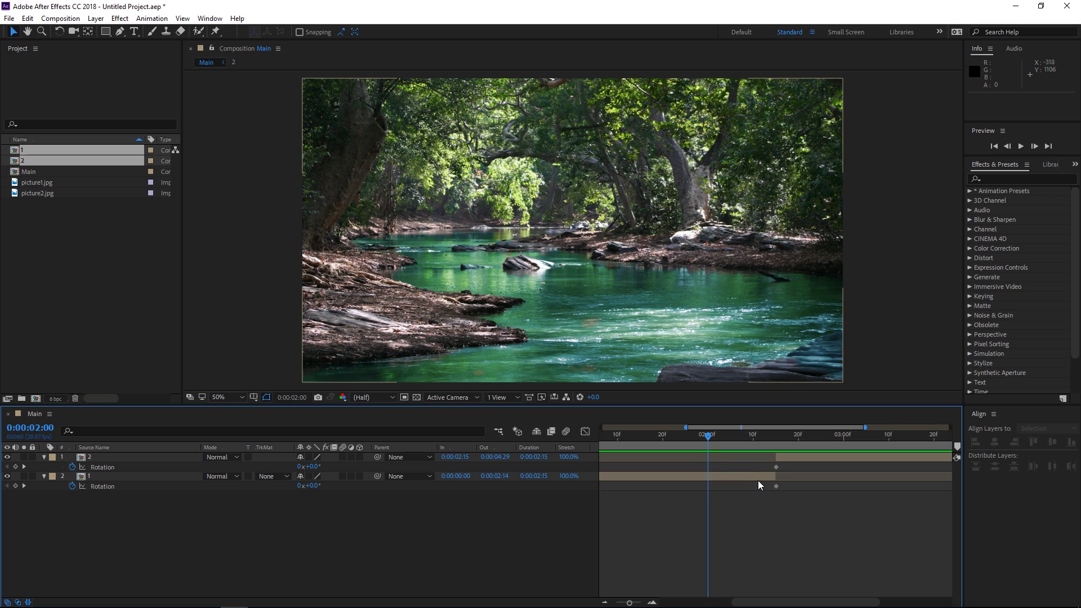
left_click(759, 477)
left_click(15, 486)
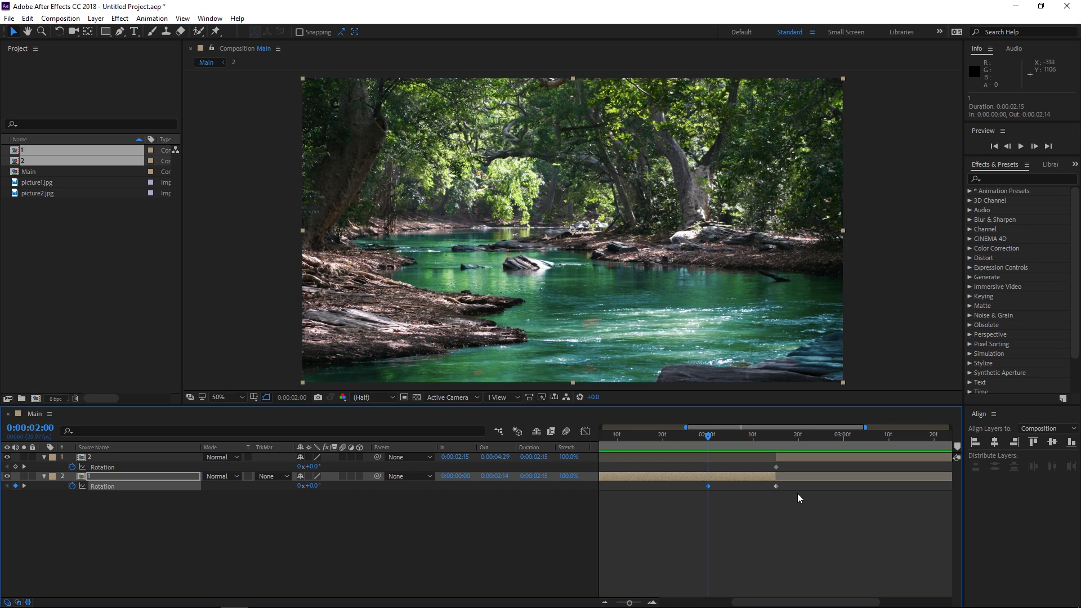
key("shift+Page_Down")
key("shift+Page_Down")
key("shift+Page_Down")
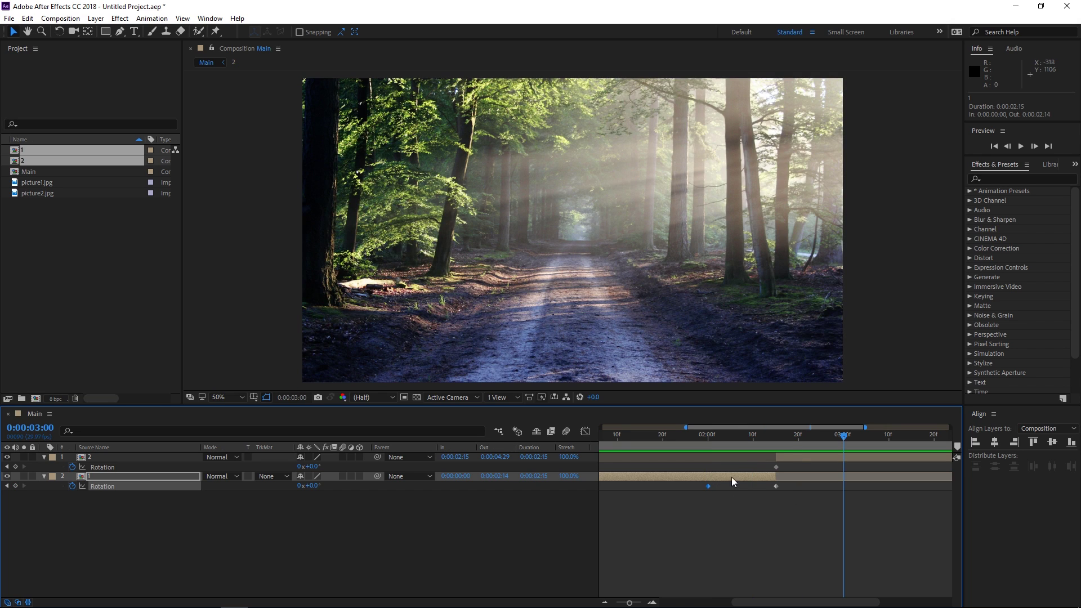
left_click(784, 458)
left_click(15, 466)
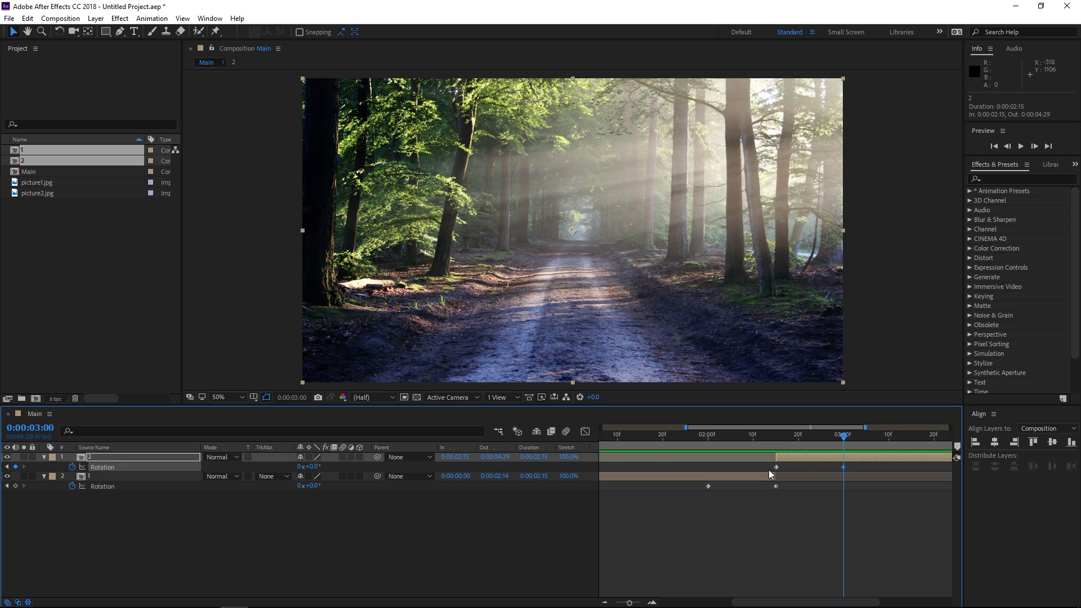
- Return the time to the 2:15 cut and select layer 1
left_click(770, 435)
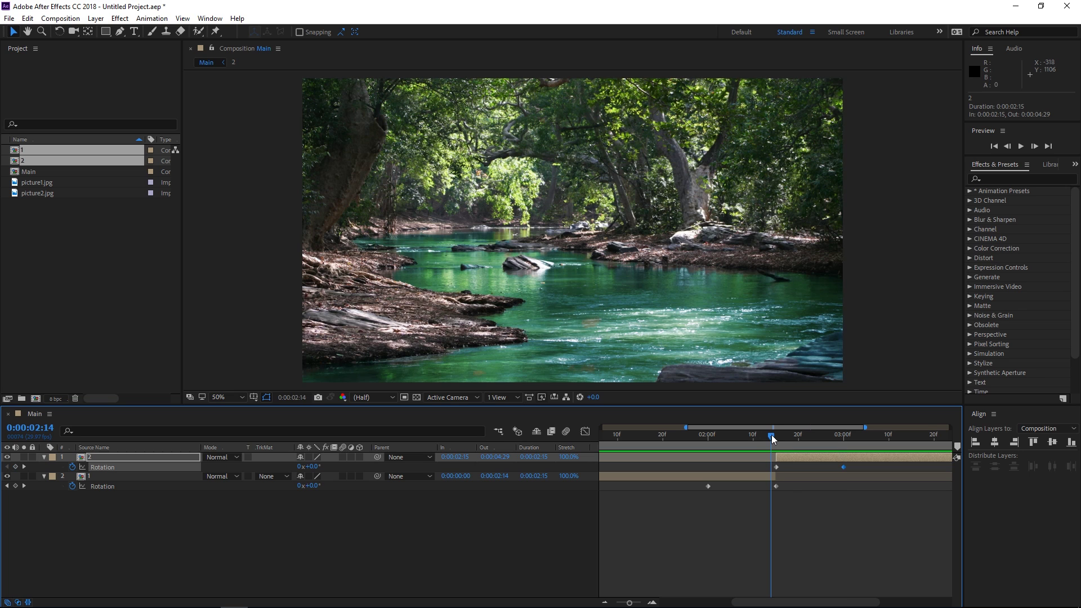
left_click(775, 436)
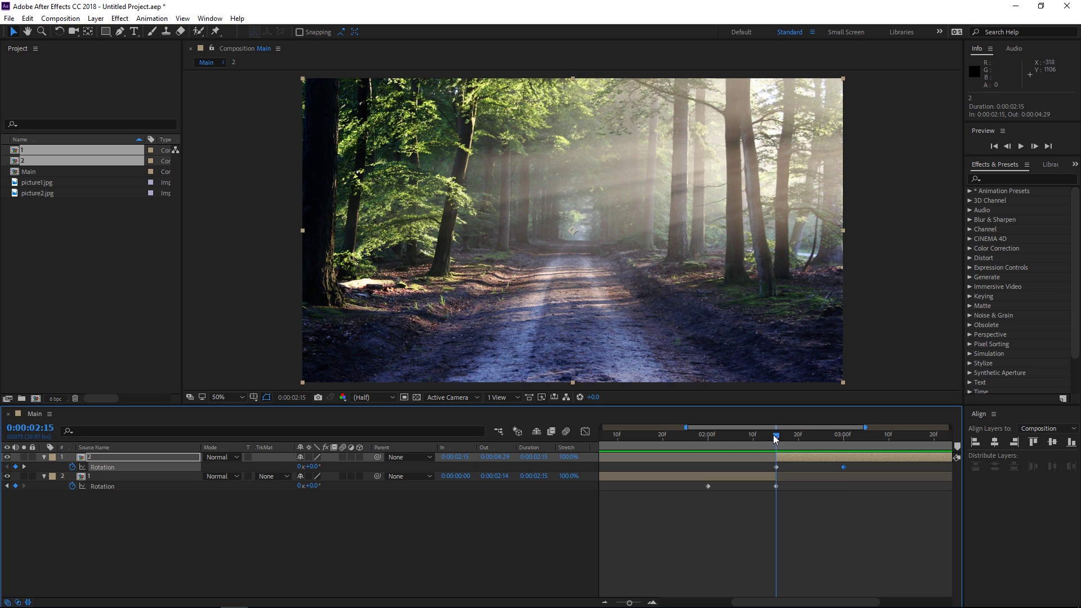
left_click(97, 486)
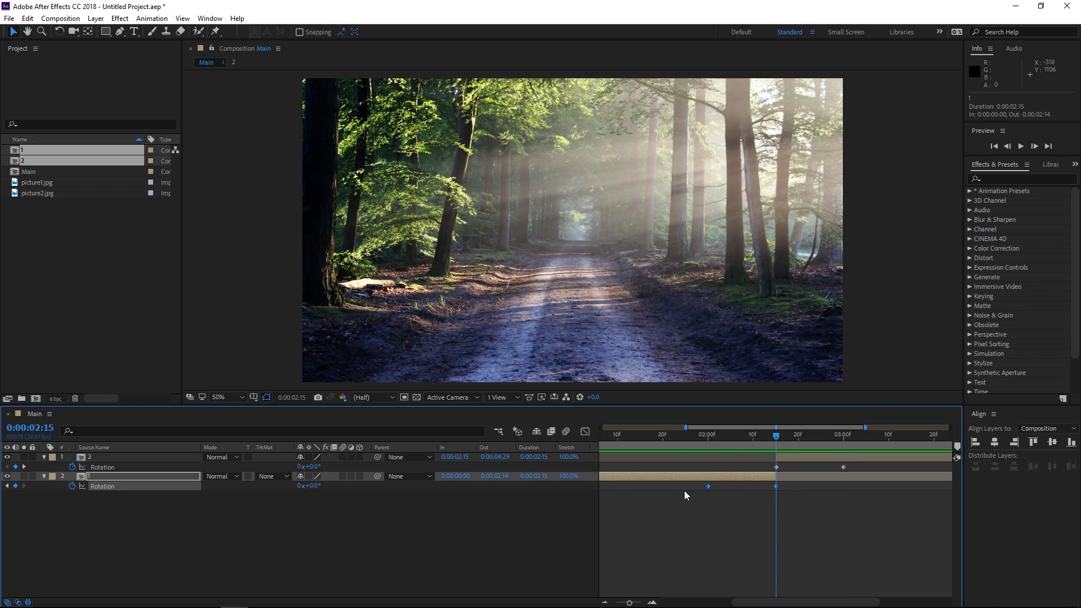
- Set layer 1's Rotation keyframe at 2:15 to -20°
left_click(744, 501)
left_click(776, 486)
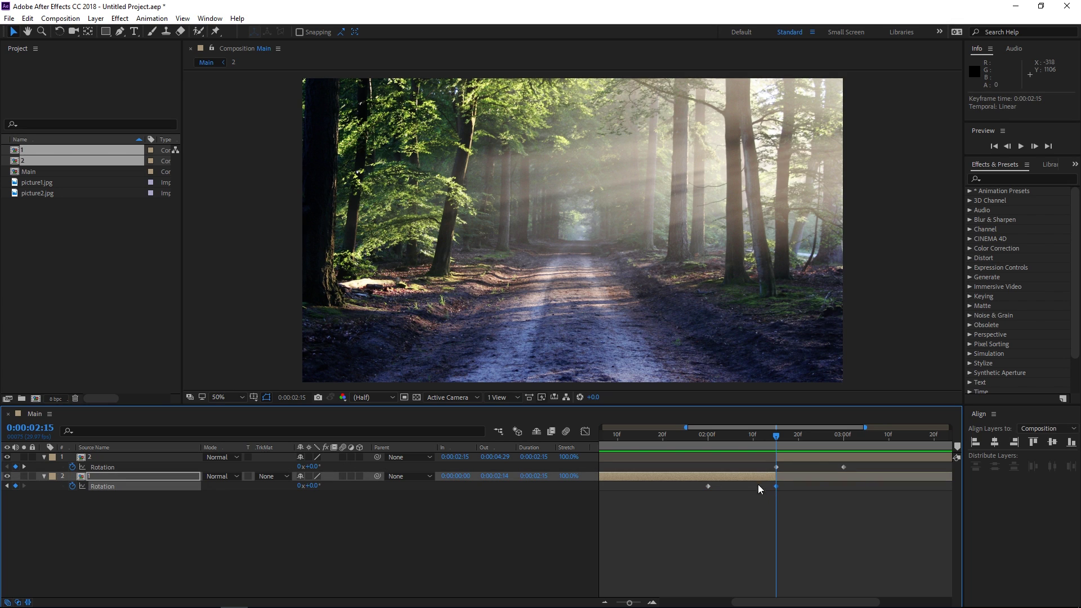
left_click(311, 485)
type("-20")
left_click(333, 508)
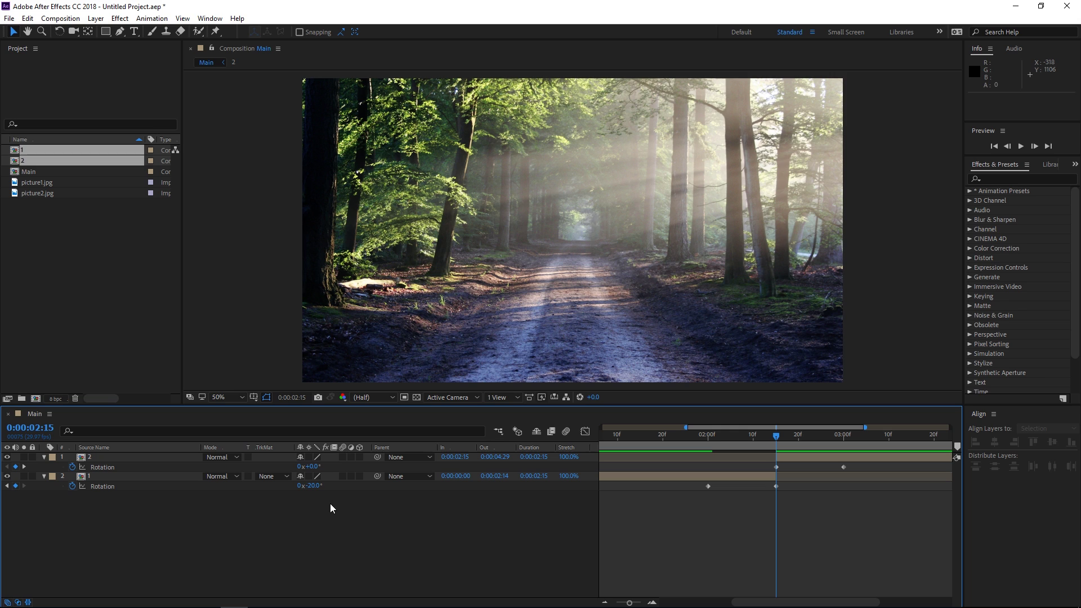
- Set layer 2's Rotation keyframe at 2:15 to +20° and scrub to check the spin
left_click(776, 467)
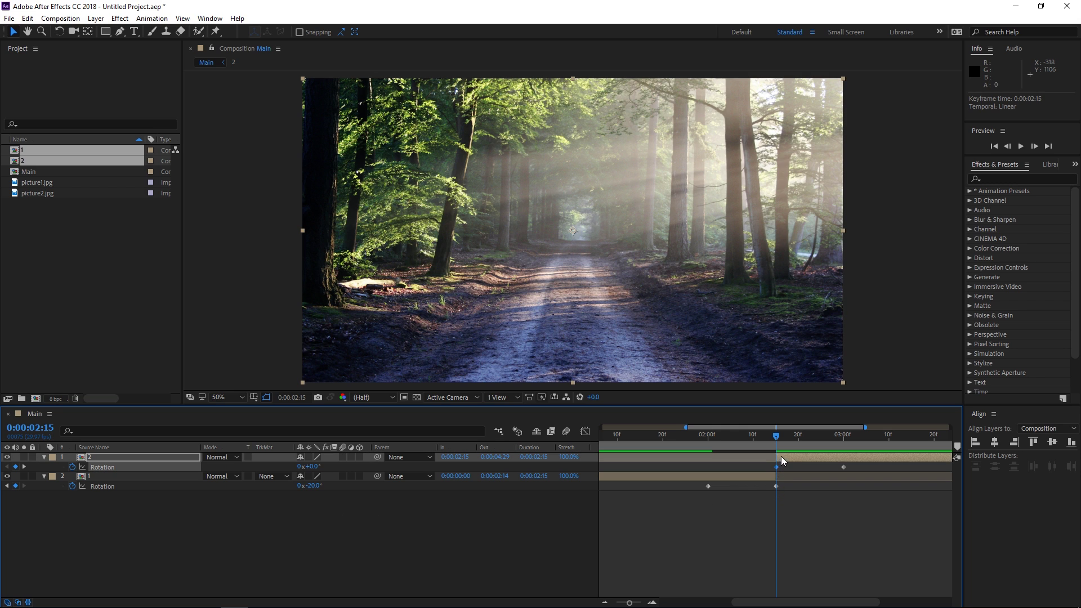
left_click(312, 467)
type("20")
left_click(333, 497)
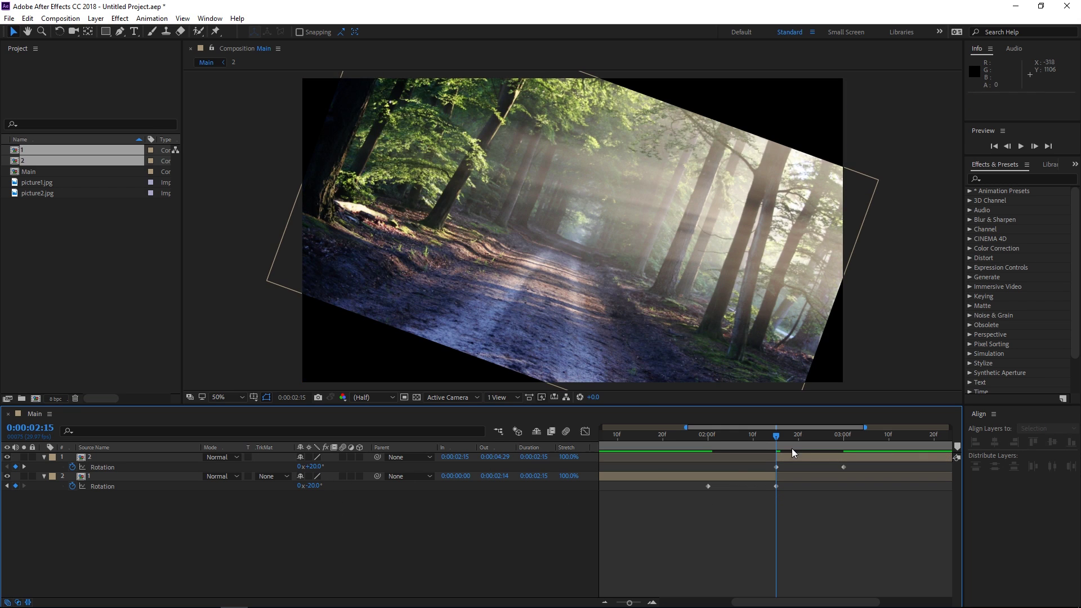
mouse_move(706, 444)
left_mouse_down()
mouse_move(841, 447)
mouse_move(712, 447)
mouse_move(835, 454)
mouse_move(701, 467)
mouse_move(835, 466)
mouse_move(695, 445)
left_mouse_up()
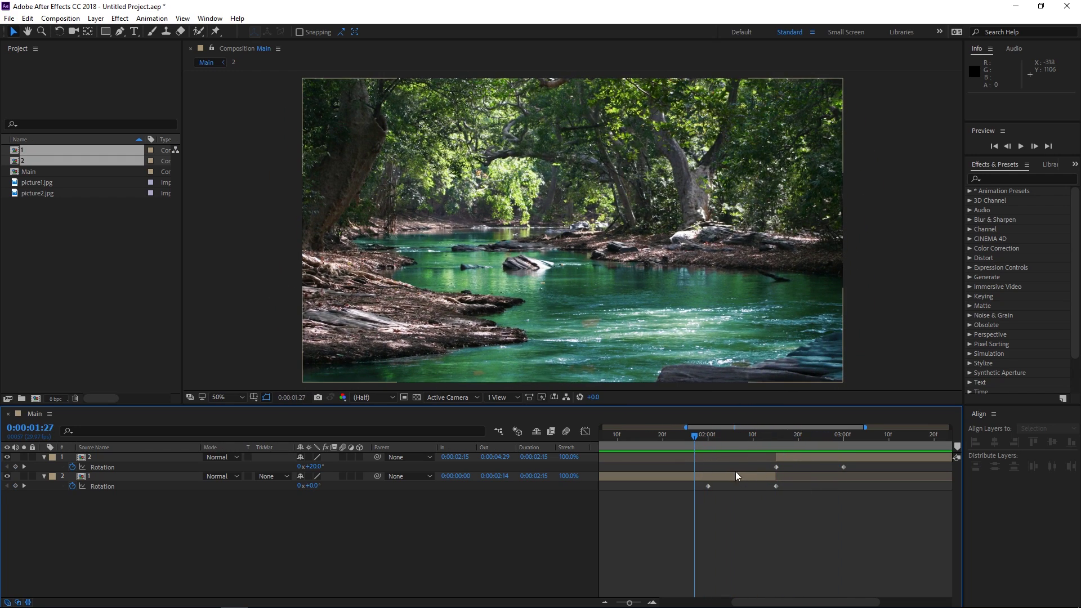
left_click(678, 478)
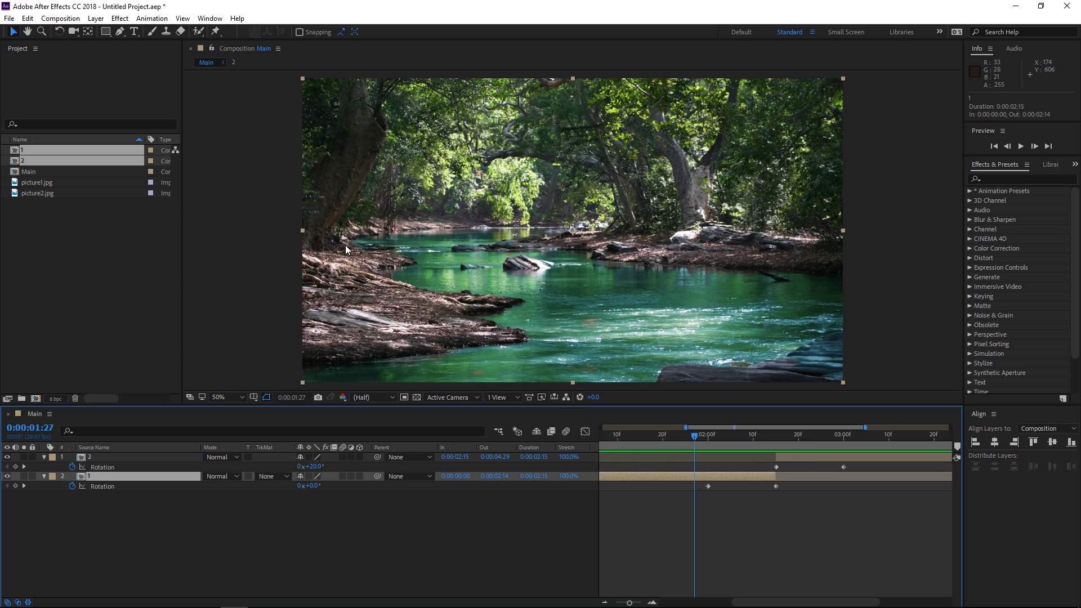
- Move layer 1's anchor point to its bottom-left corner with the Pan Behind tool
left_click(87, 31)
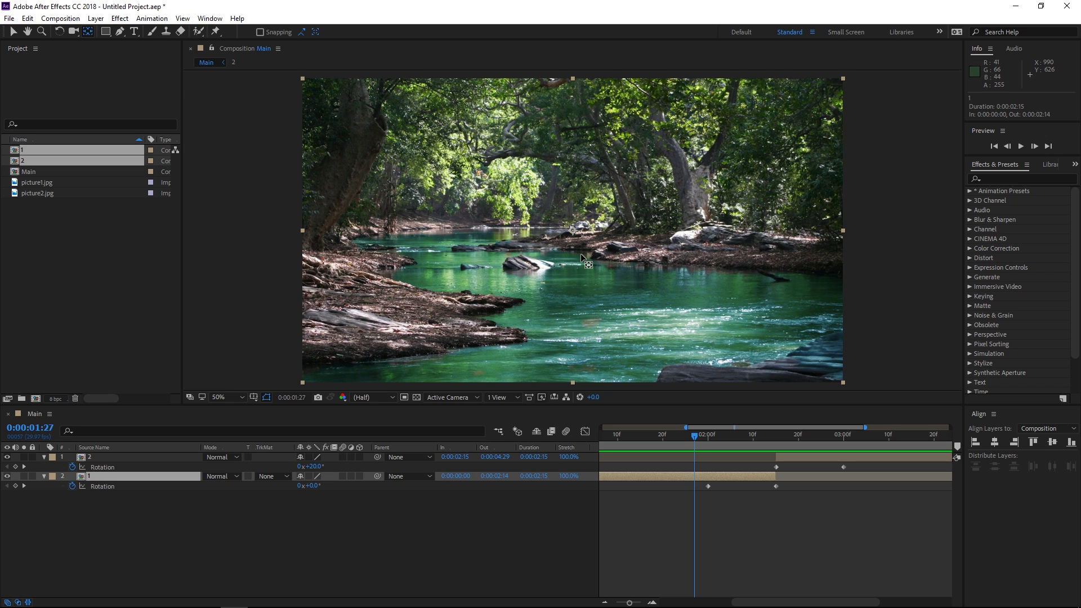
left_click_drag(573, 238, 323, 99)
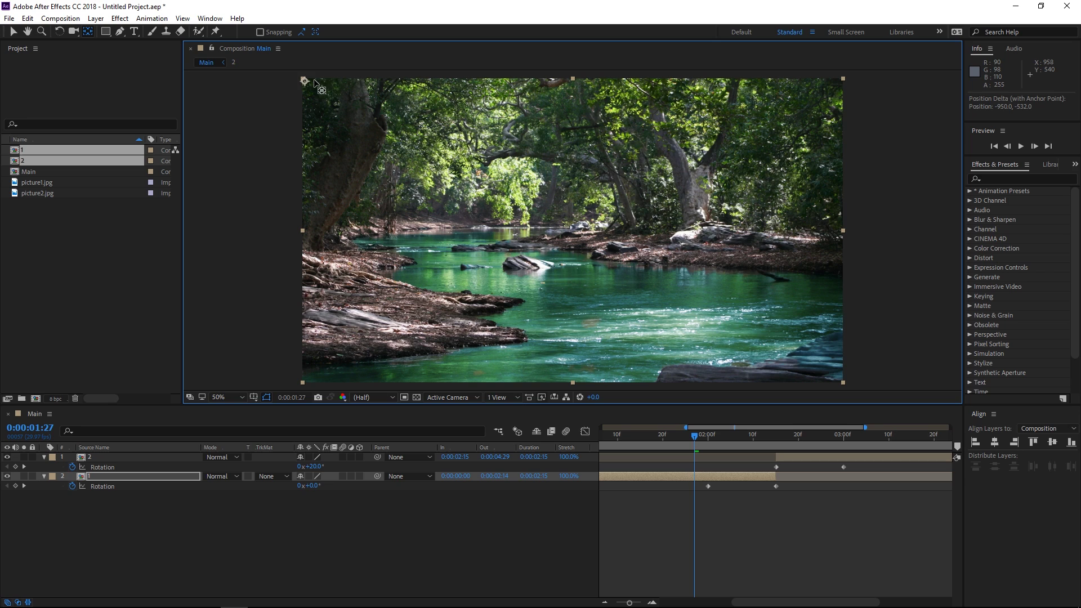
left_click_drag(313, 81, 302, 385)
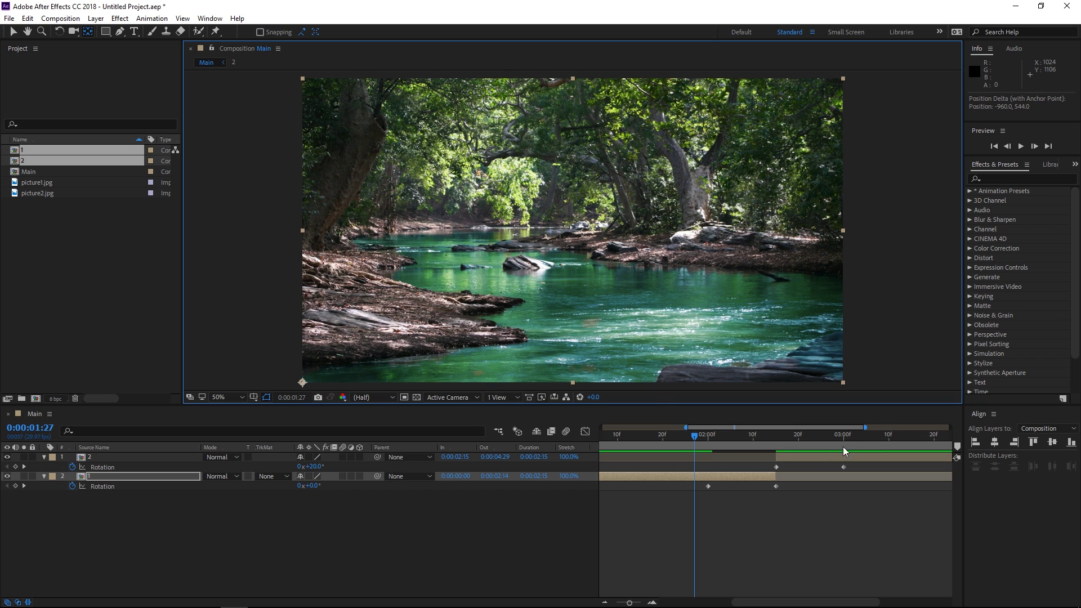
- At 3:04, move layer 2's anchor point to its bottom-left corner
left_click(863, 439)
left_click(867, 456)
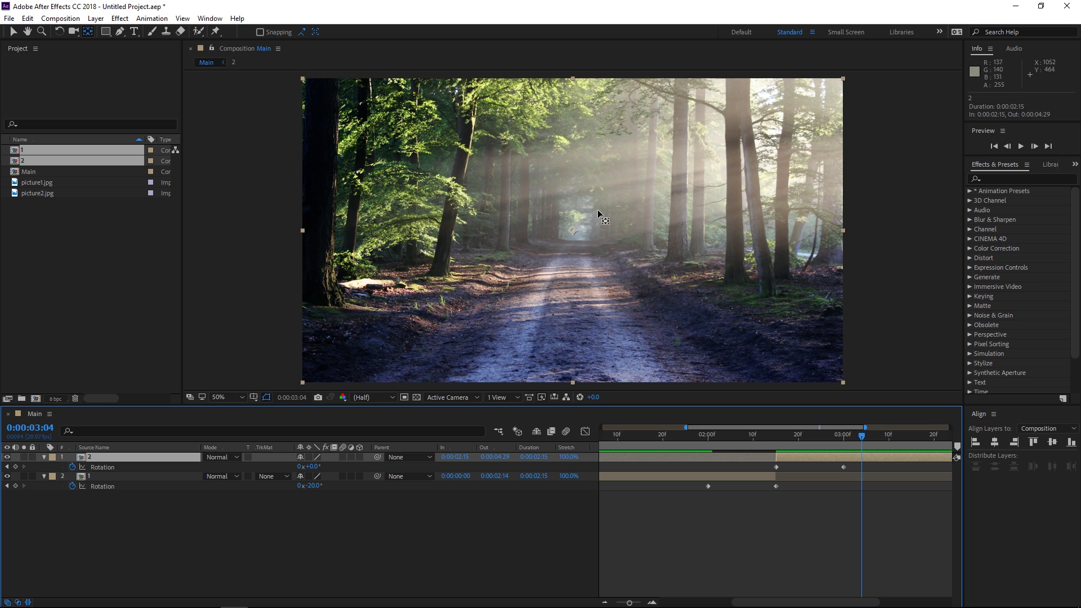
left_click_drag(573, 230, 302, 382)
- Check the corner-pivot rotation and apply Easy Ease (F9) to all four Rotation keyframes
left_click(700, 442)
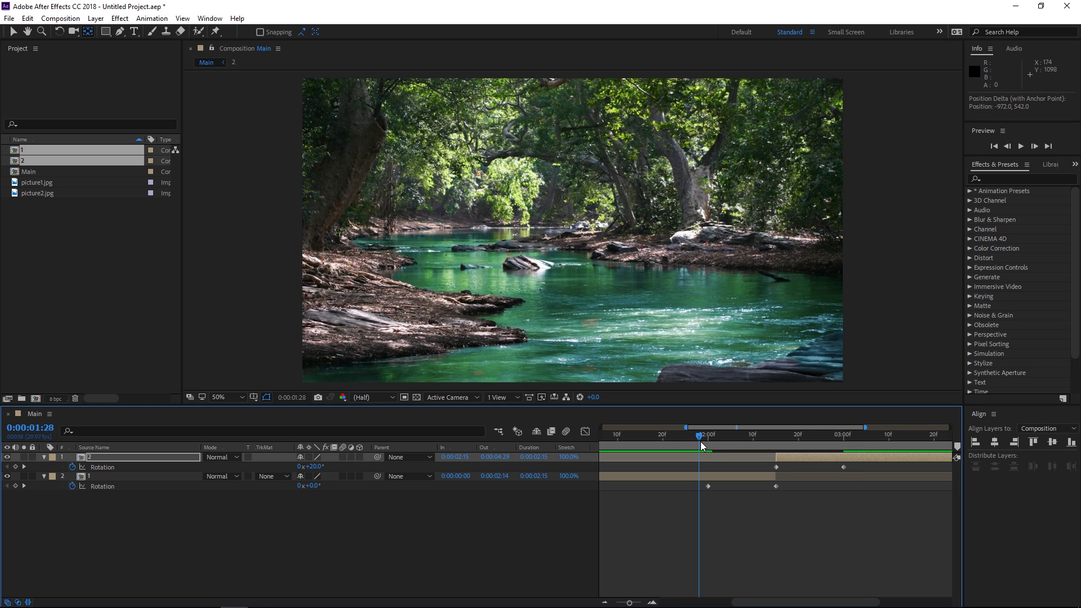
left_click_drag(701, 442, 723, 445)
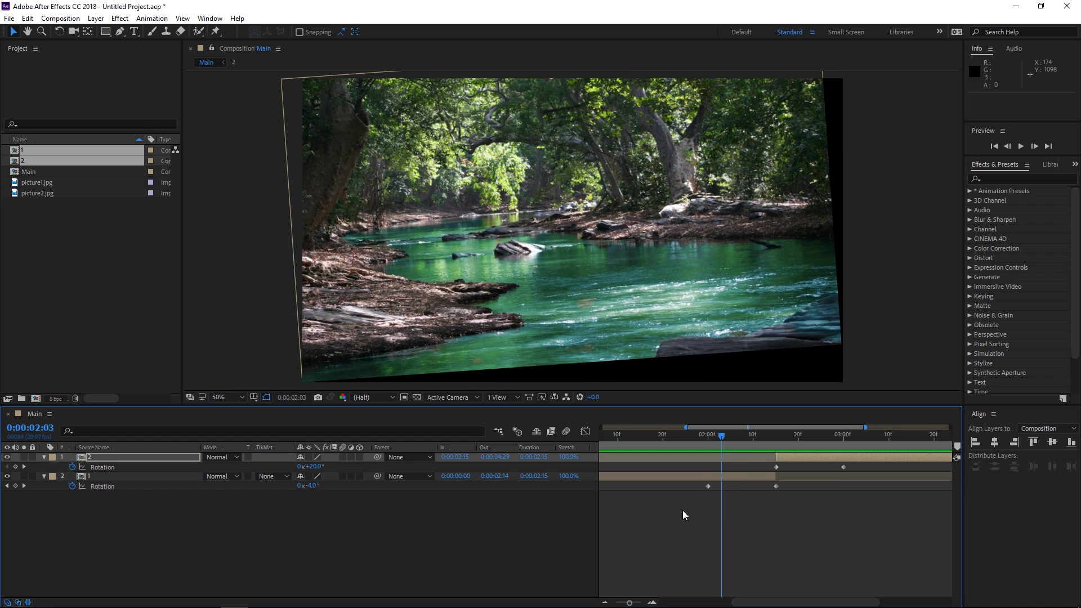
left_click_drag(682, 511, 868, 470)
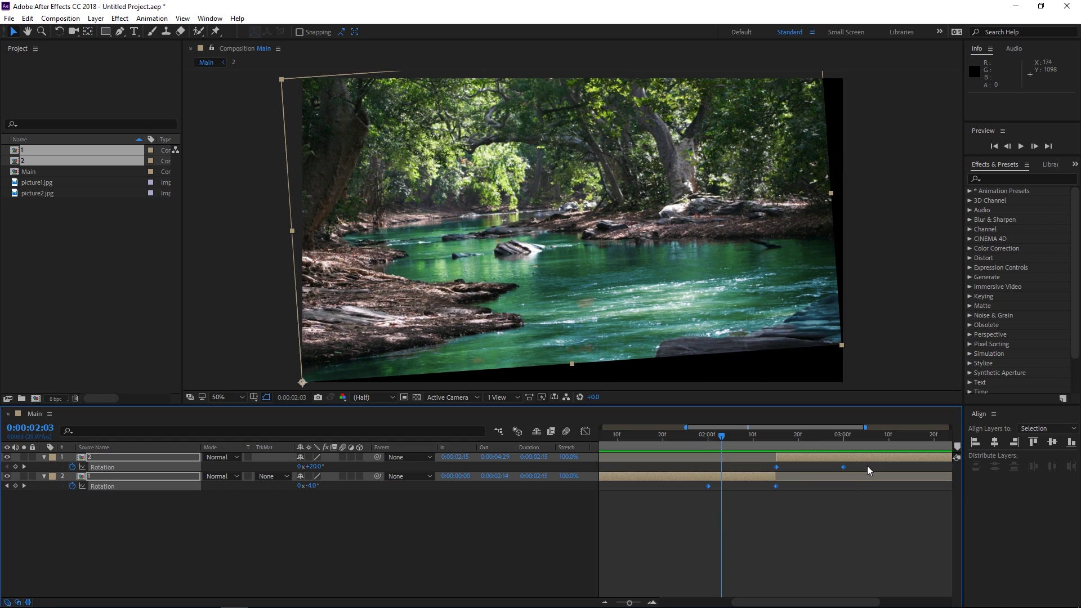
key("F9")
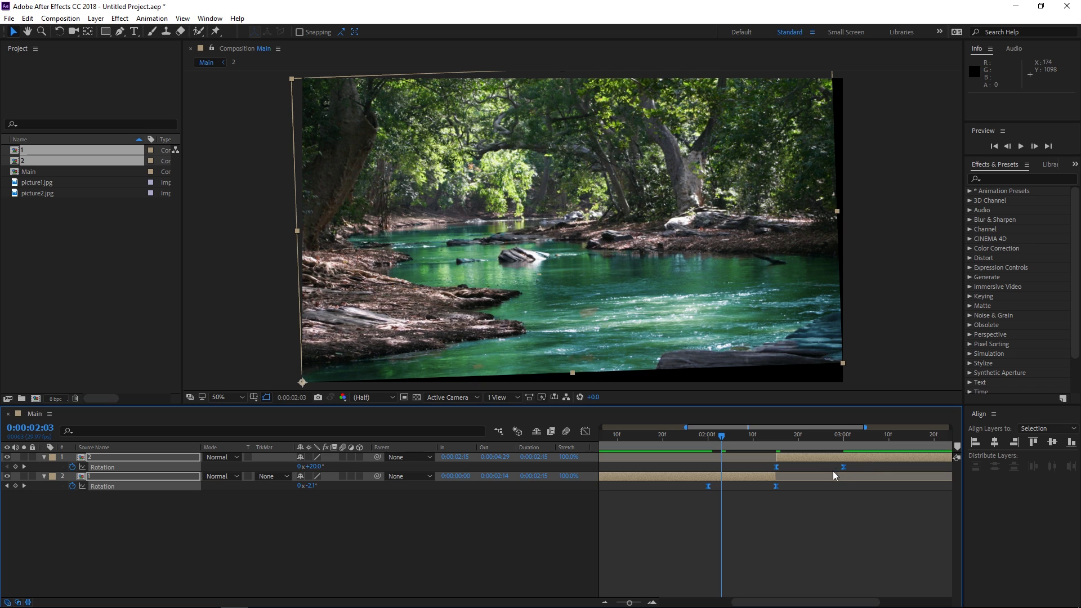
left_click(804, 498)
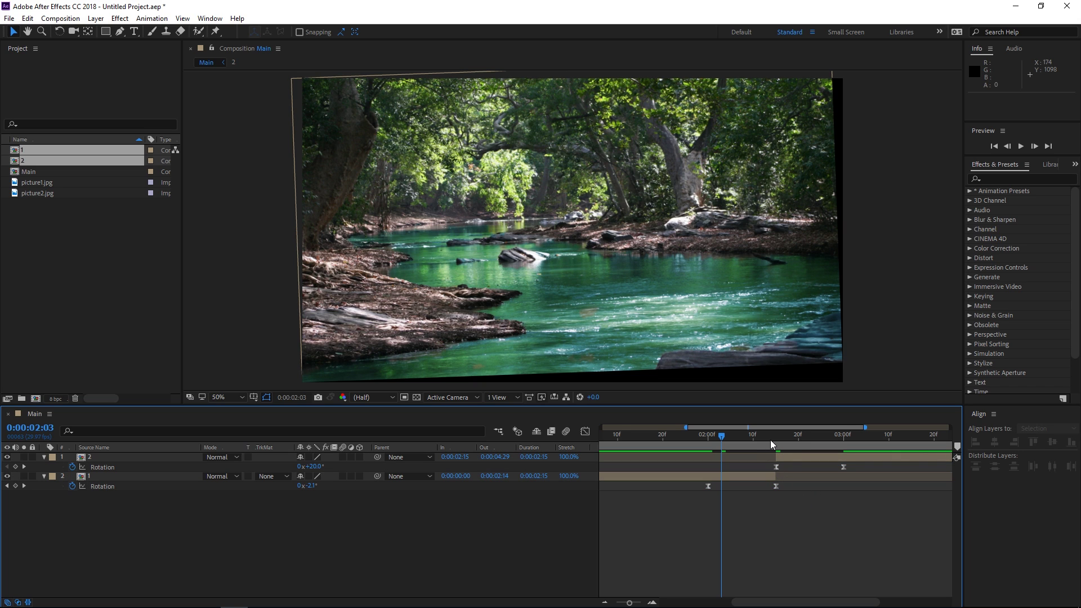
- Slide layer 2's rotation keyframes to 2:20 and layer 1's to 2:10, then open the graph view
left_click(799, 437)
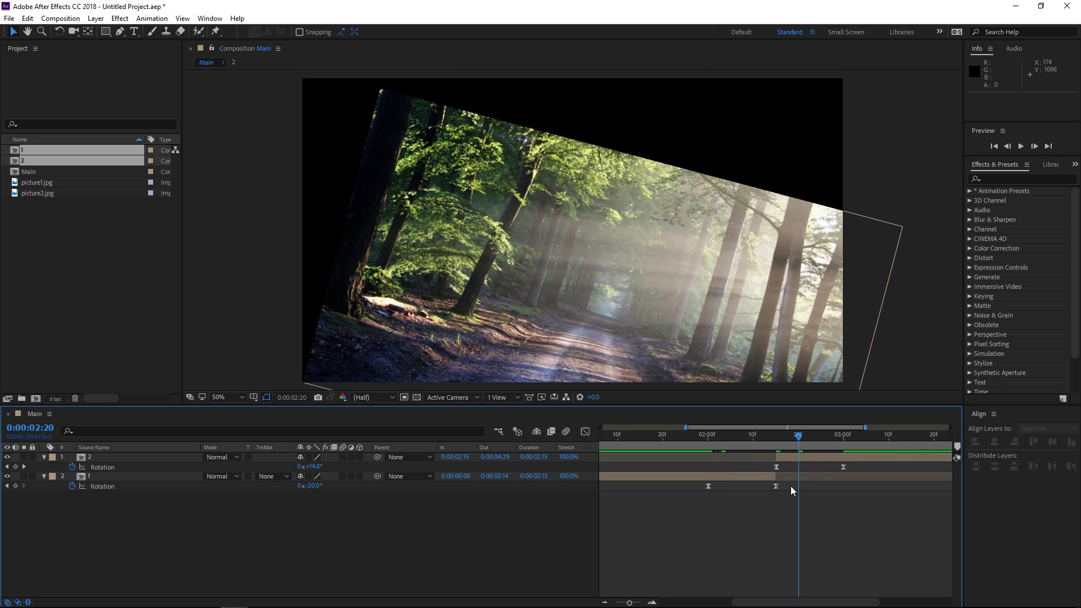
left_click_drag(791, 484, 733, 487)
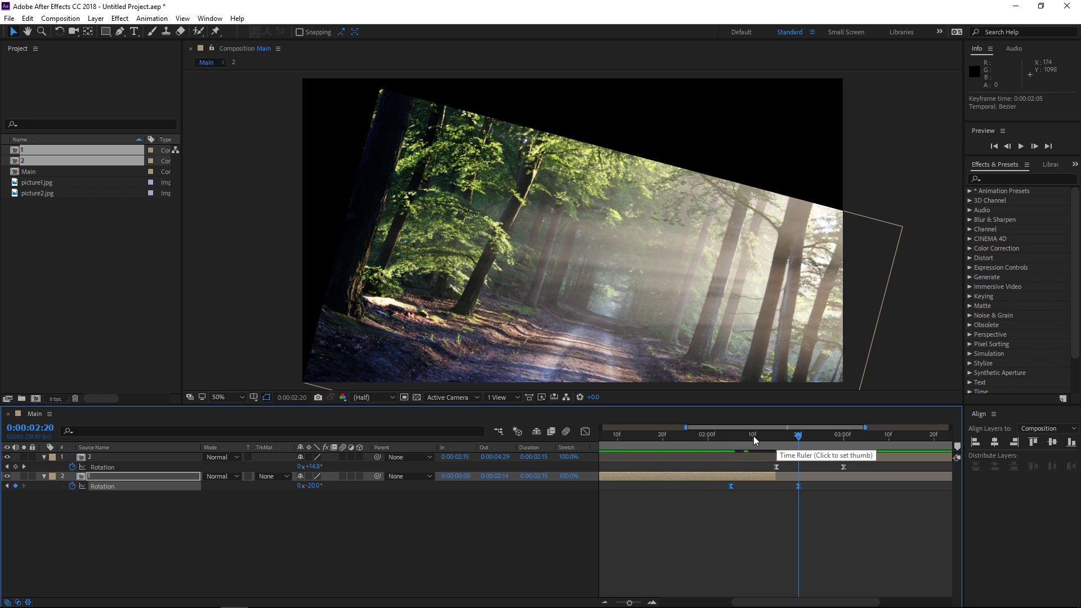
left_click(753, 436)
left_click_drag(847, 469, 755, 467)
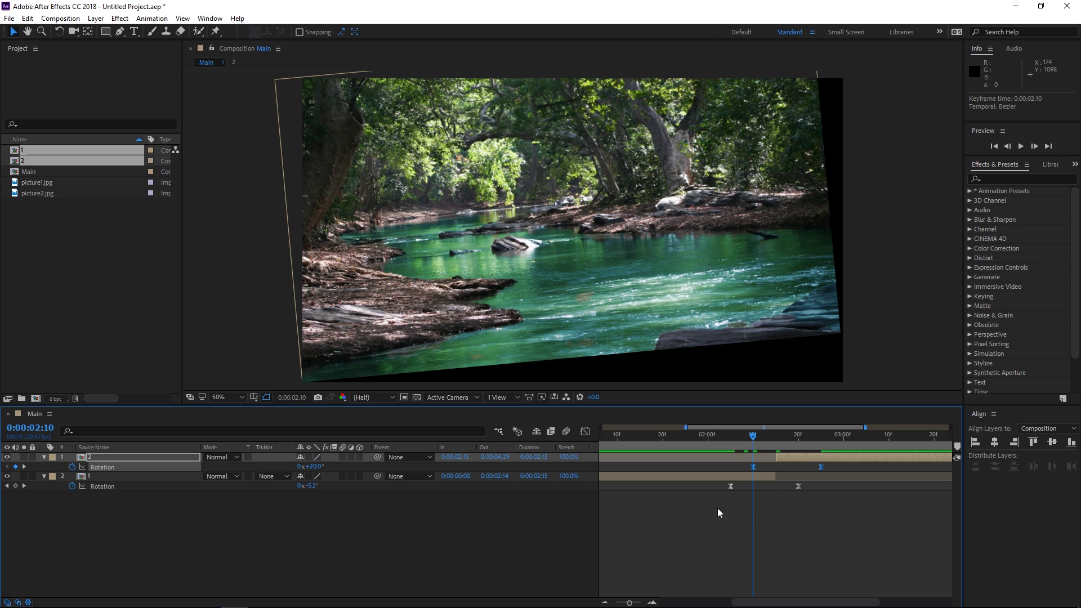
left_click_drag(704, 509, 854, 466)
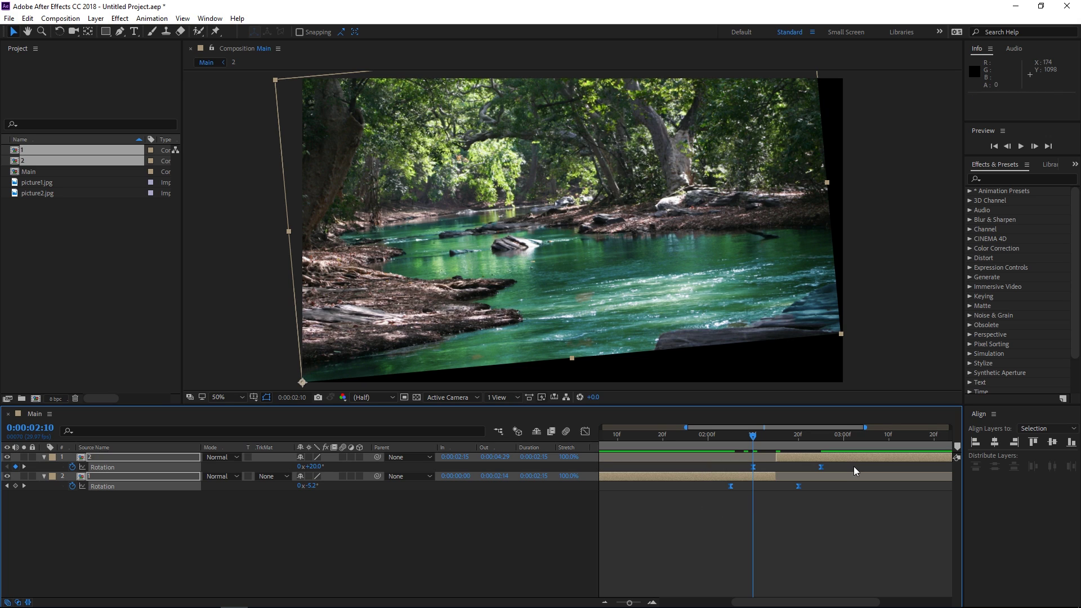
left_click(585, 432)
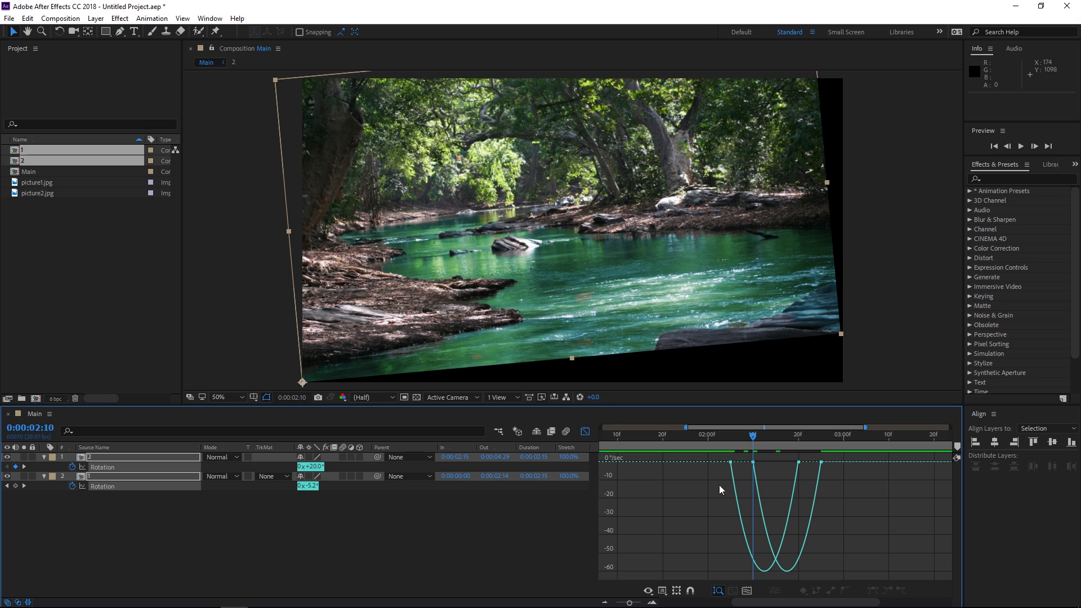
- Choose Edit Speed Graph to plot both layers' rotation speed curves
right_click(772, 483)
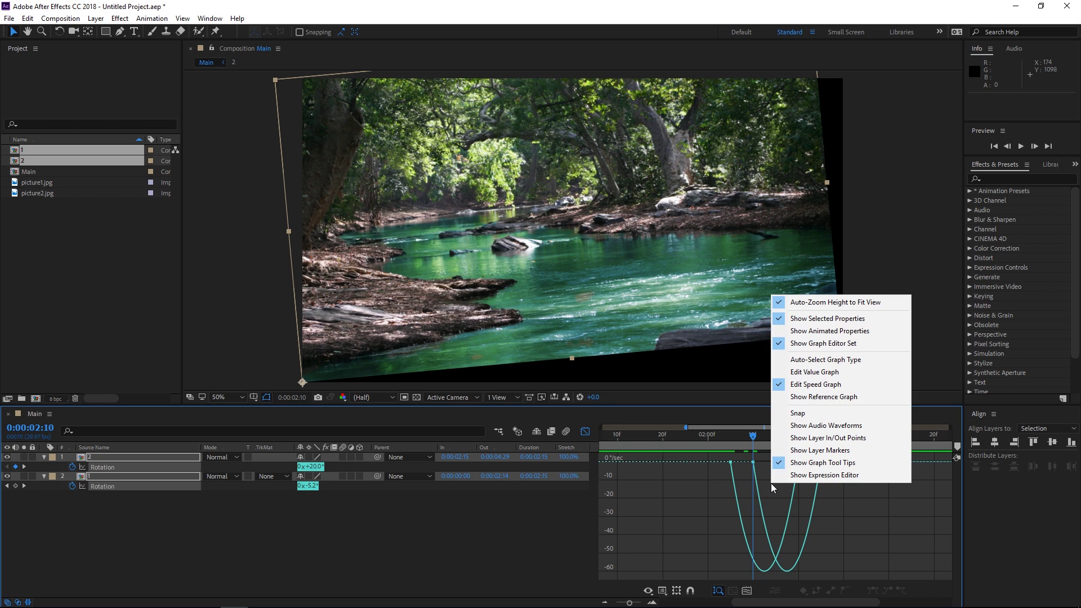
left_click(796, 387)
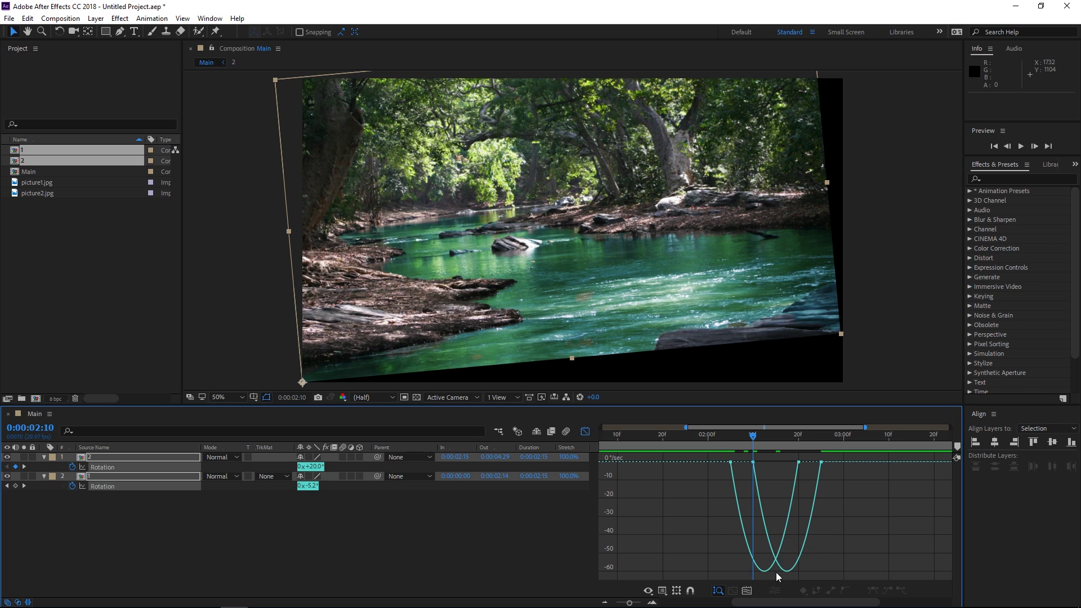
- Raise the ease influence on both speed curves' keyframes to about 79% and 84%
left_click(761, 467)
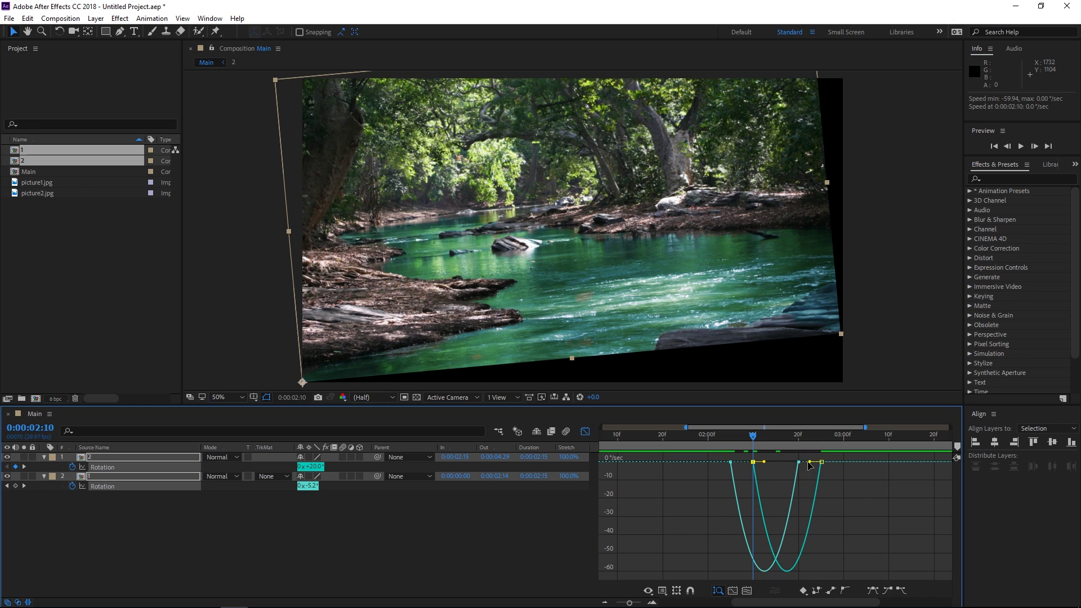
left_click_drag(809, 462, 792, 461)
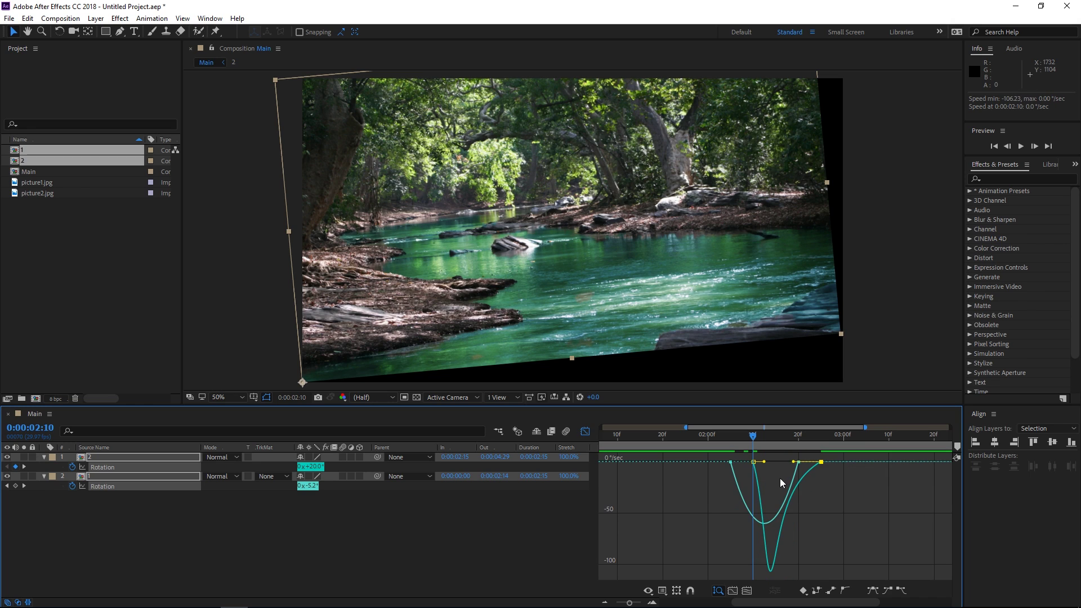
left_click(741, 476)
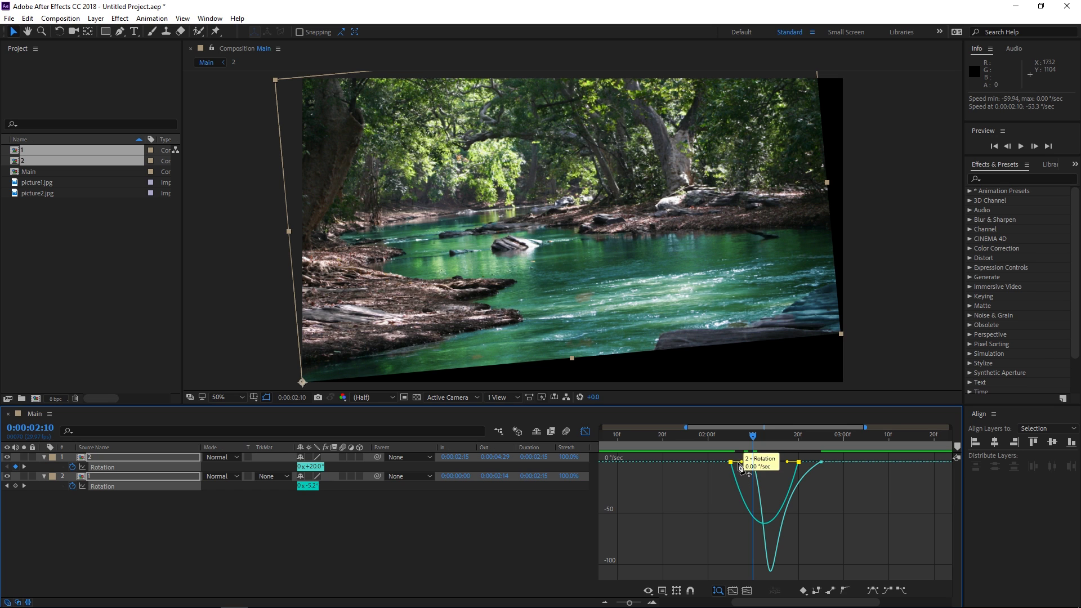
left_click_drag(742, 465, 759, 468)
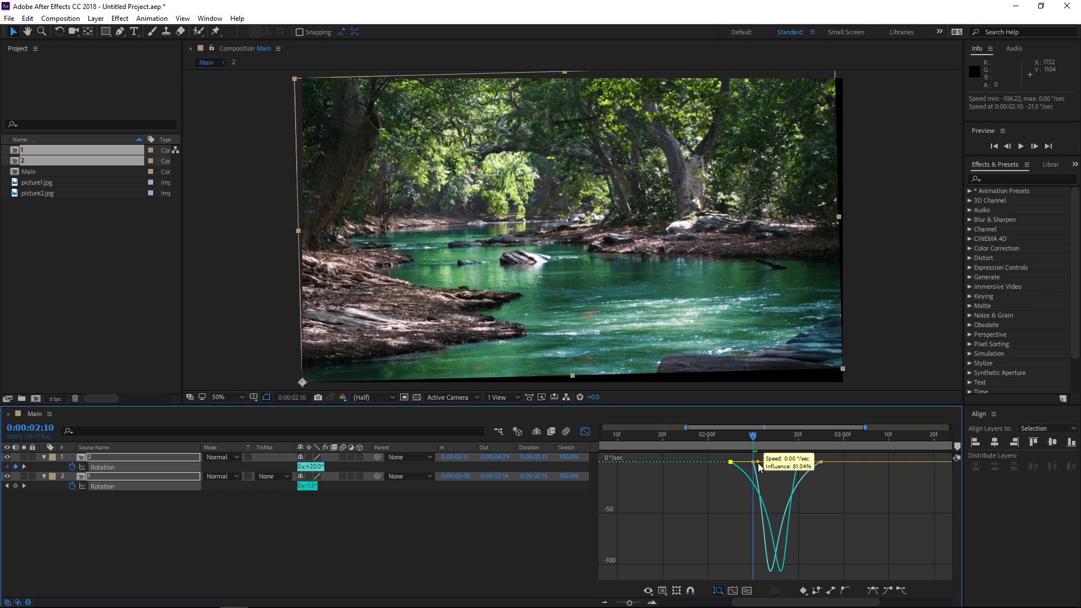
- Fine-tune keyframe influences to about 51% and 43%, sharpening the dips to roughly −130°/sec
left_click(756, 463)
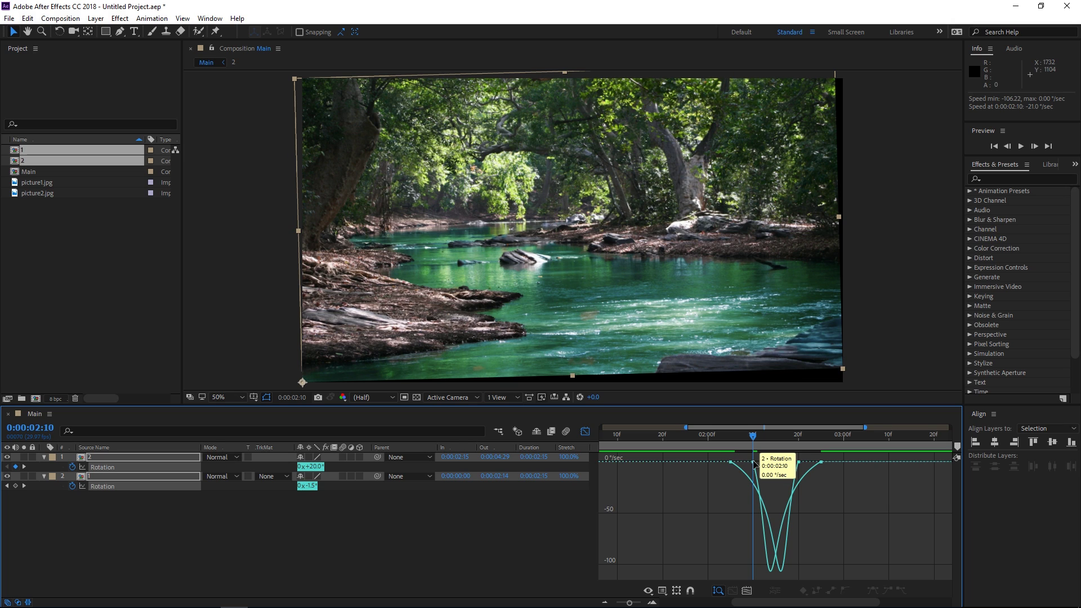
left_click(765, 463)
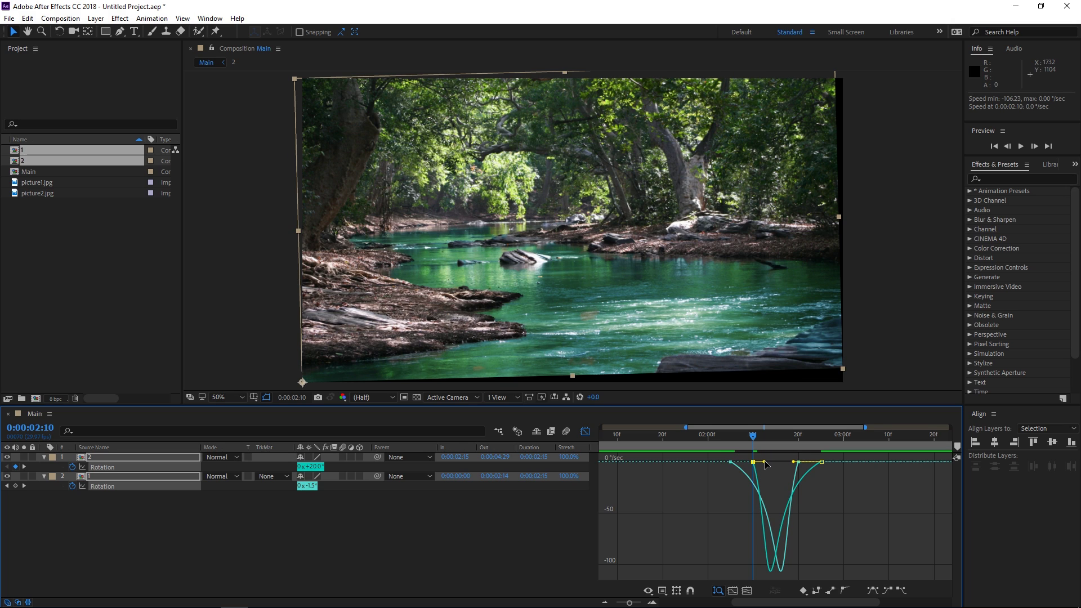
left_click_drag(766, 462, 772, 463)
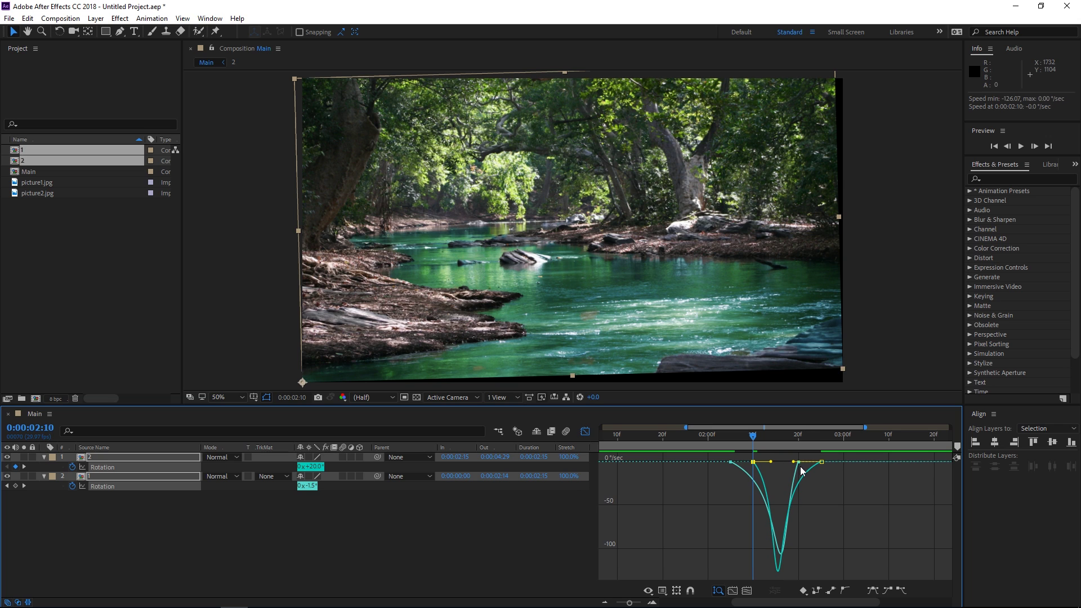
left_click(798, 462)
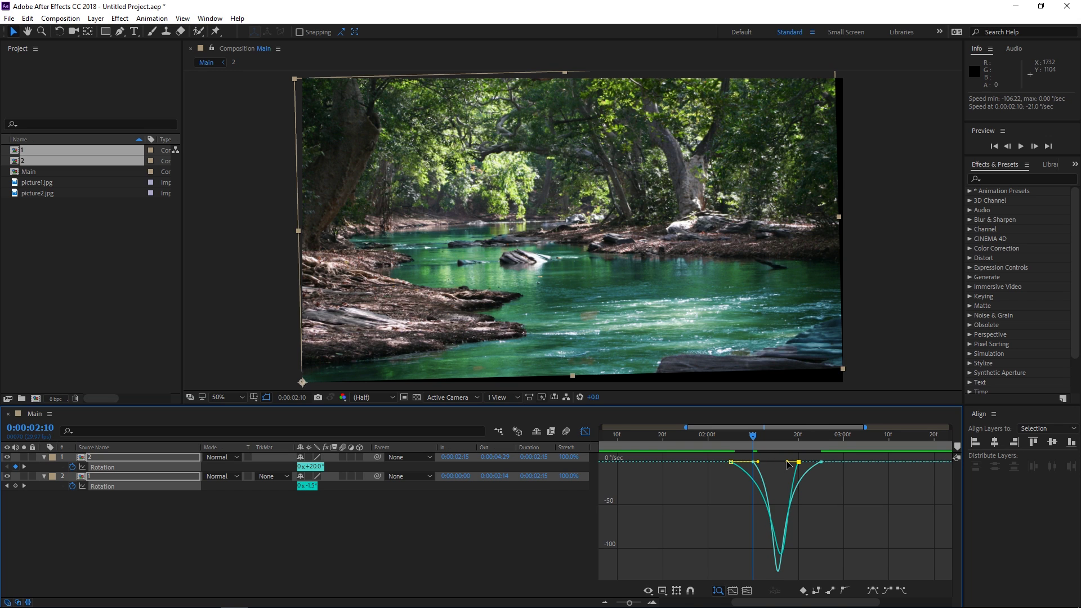
left_click_drag(798, 461, 781, 461)
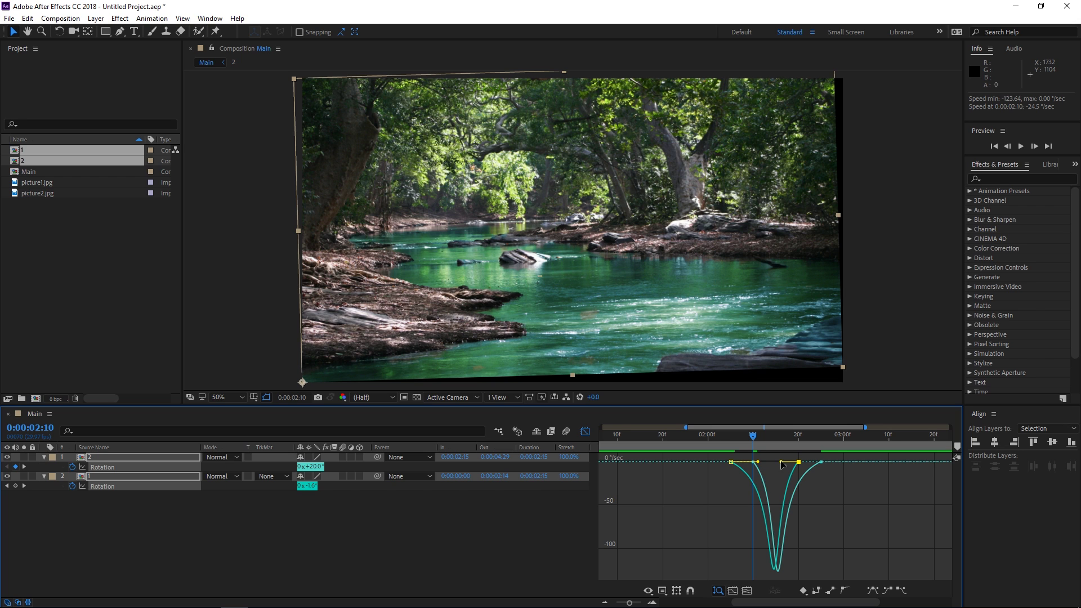
left_click(732, 461)
left_click_drag(757, 463, 783, 462)
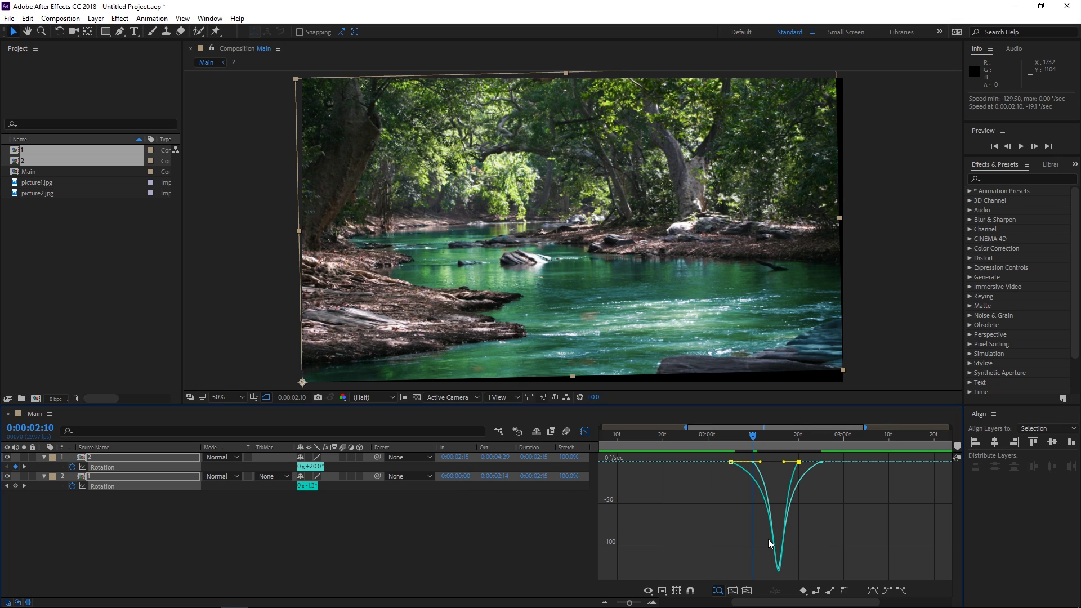
left_click(657, 472)
- Return to the layer timeline zoomed to 01:00f–04:00f and preview the transition
left_click(585, 432)
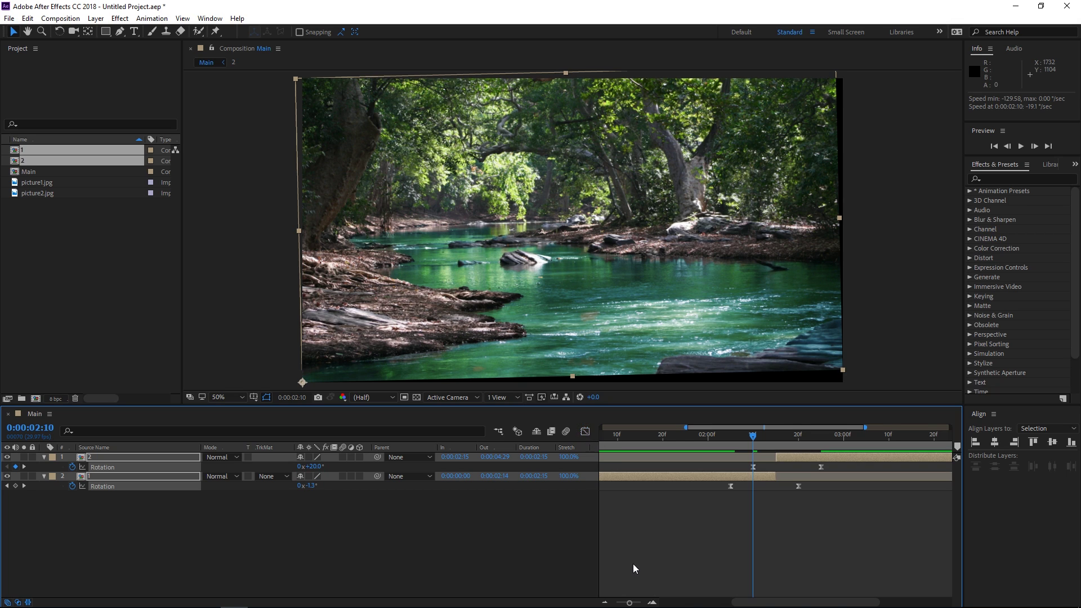
left_click_drag(630, 603, 623, 603)
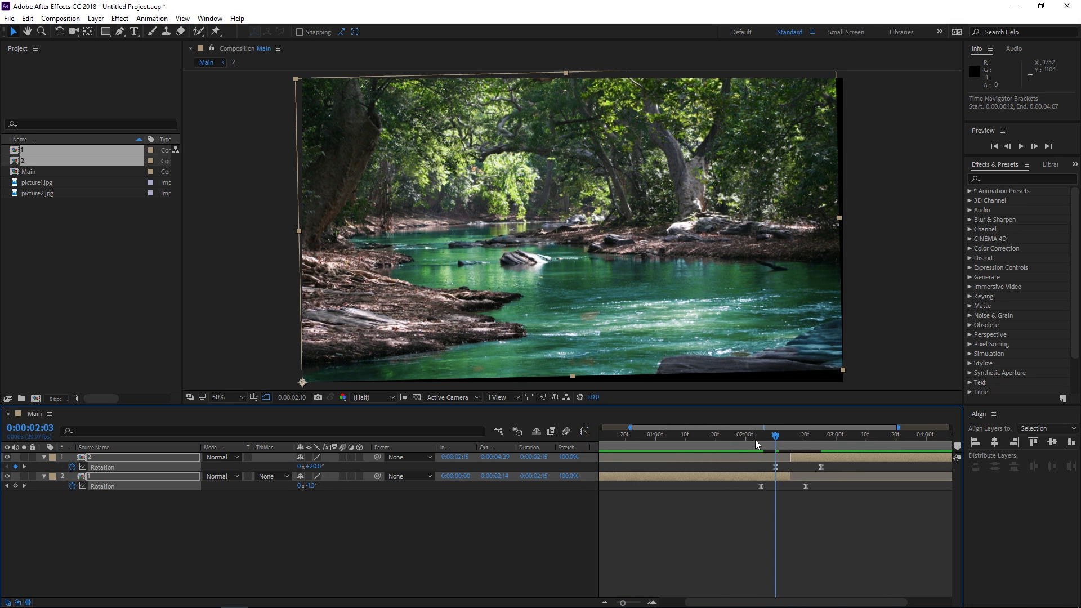
key("space")
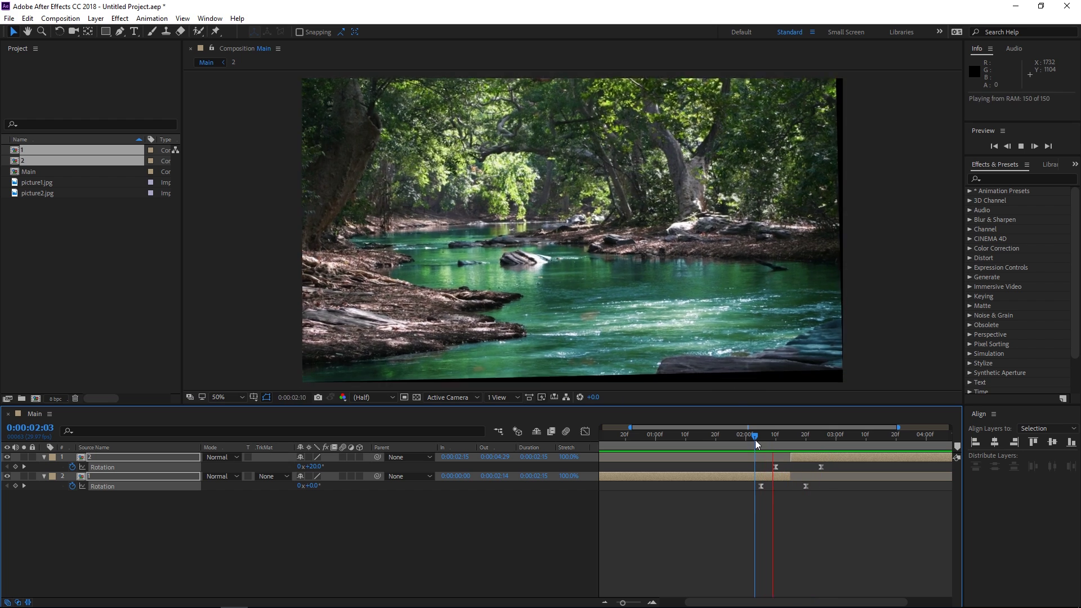
key("space")
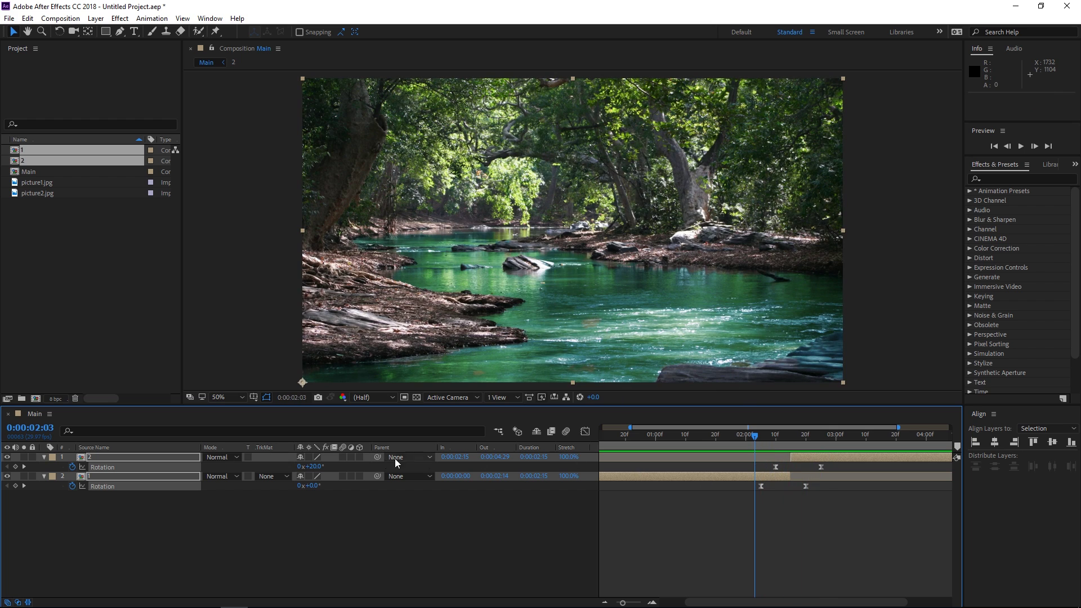
- Enable Motion Blur on both photo layers and the composition's master Motion Blur switch
left_click(343, 457)
left_click(343, 476)
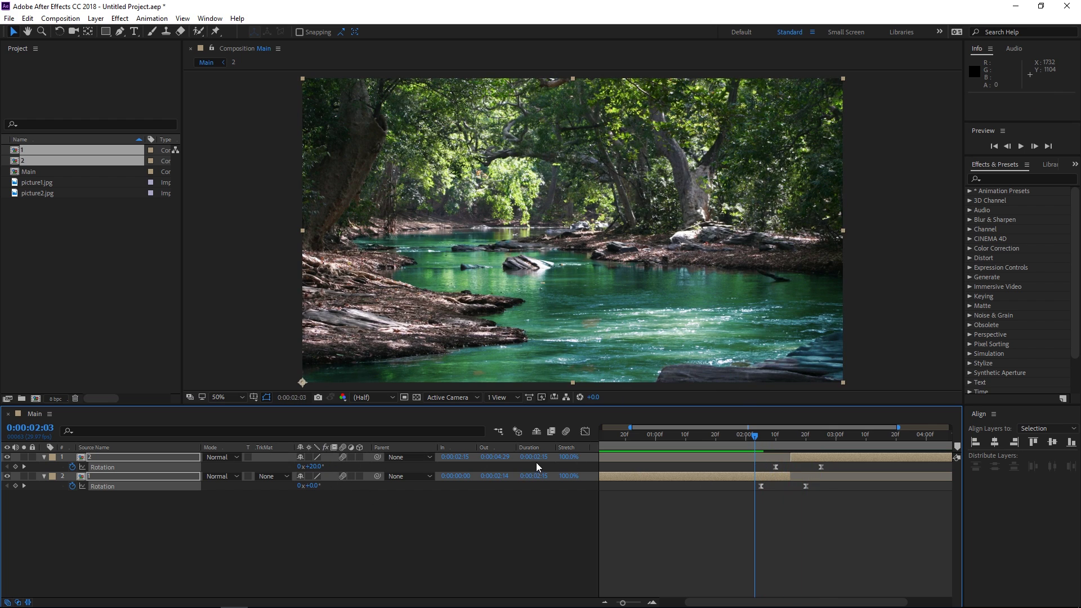
left_click(566, 434)
left_click(620, 496)
- Preview from 0:00:01:24 and scrub to the blurred rotating frame at 0:00:02:13
left_click(726, 439)
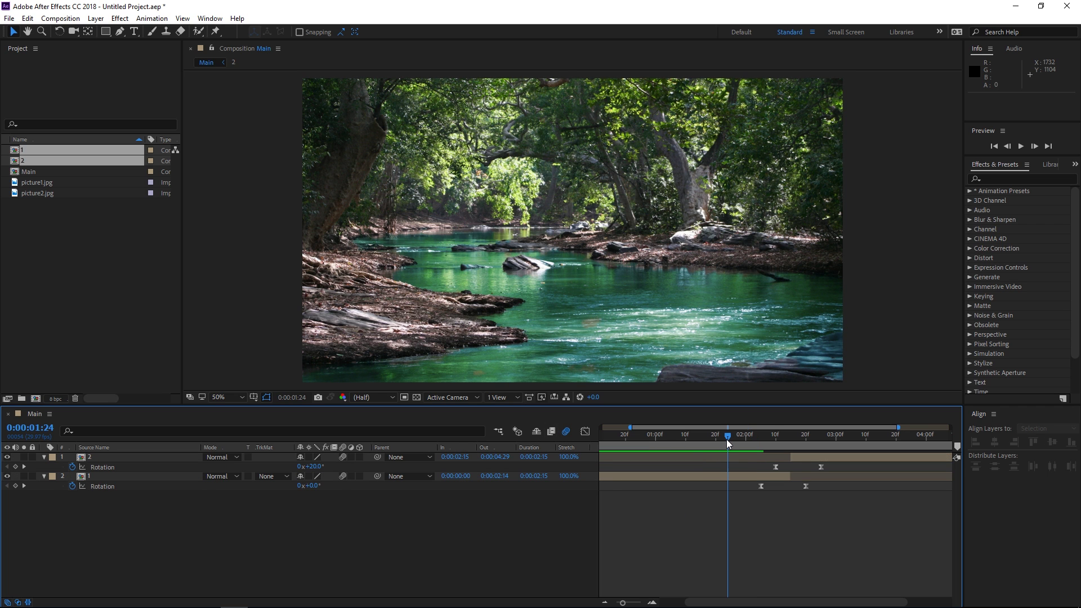
key("space")
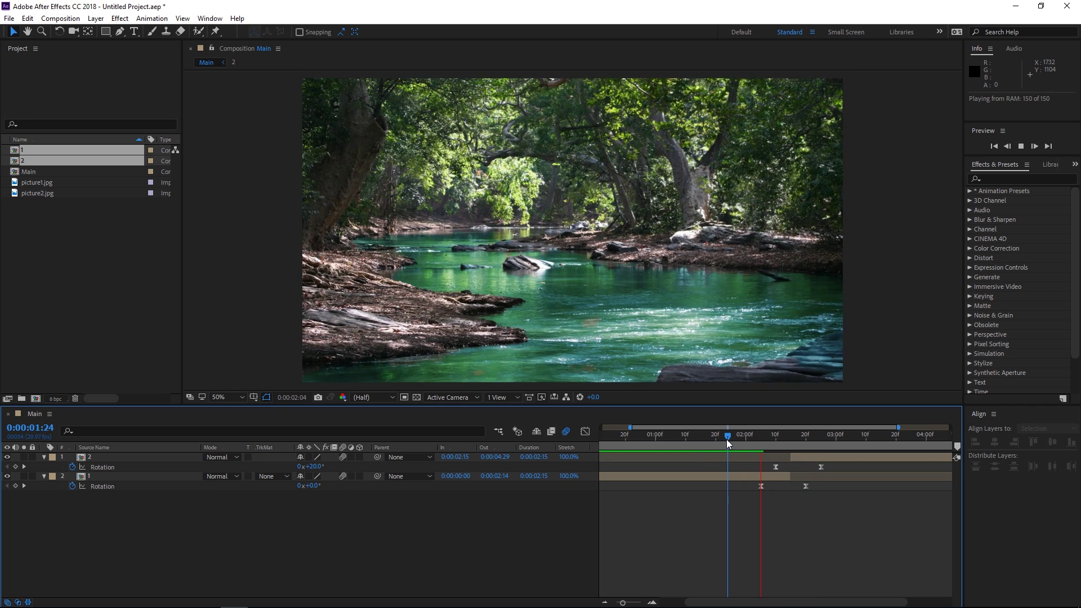
left_click_drag(726, 439, 781, 444)
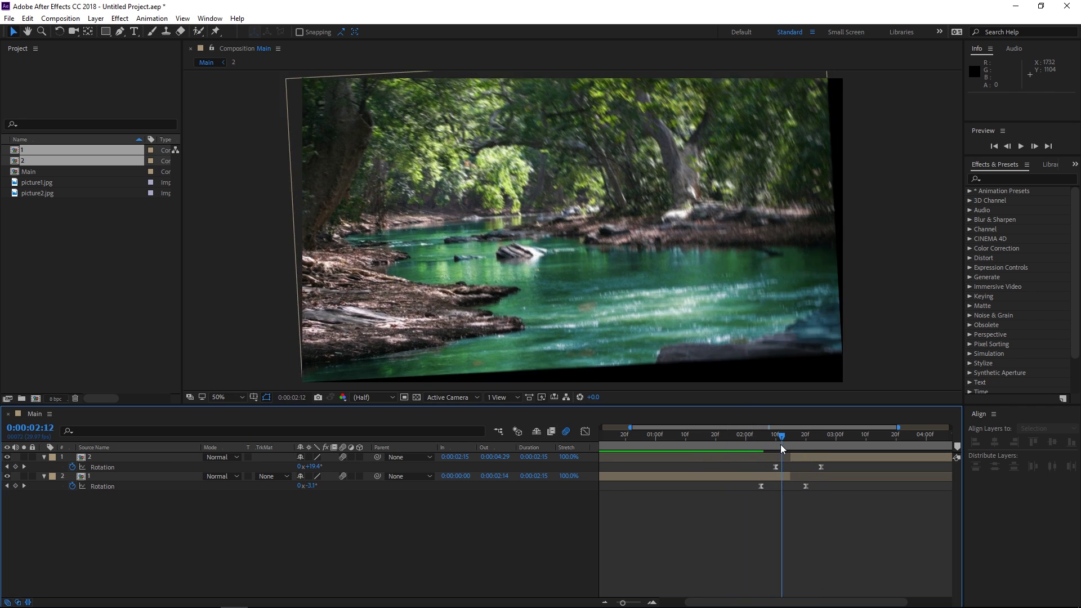
left_click(786, 444)
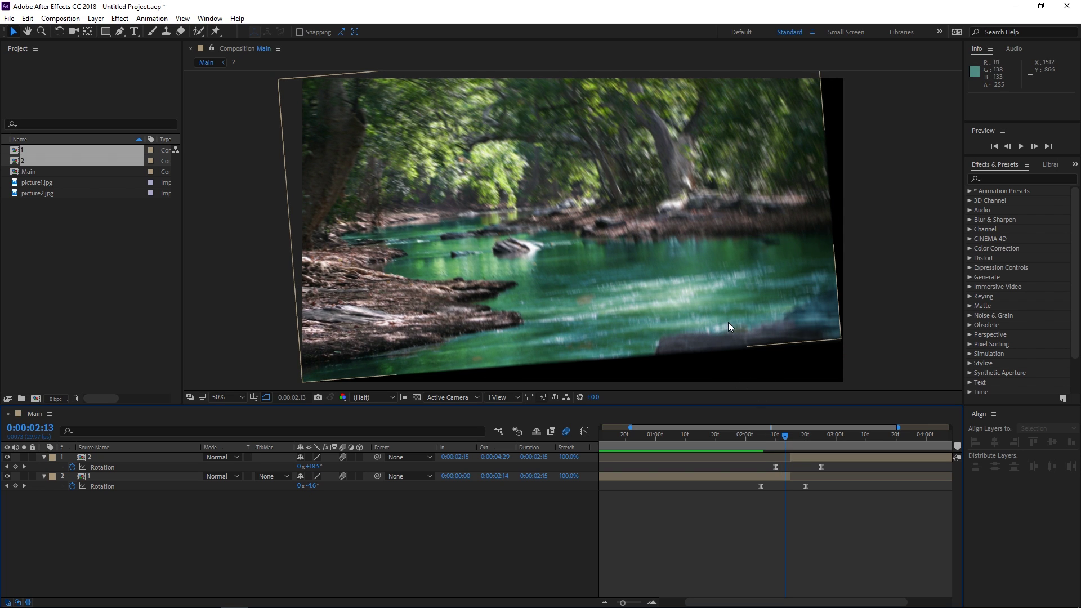
- Apply CC RepeTile to the river layer with Unfold tiling, Expand Down 238 and Expand Right 69
left_click(1006, 179)
type("repe")
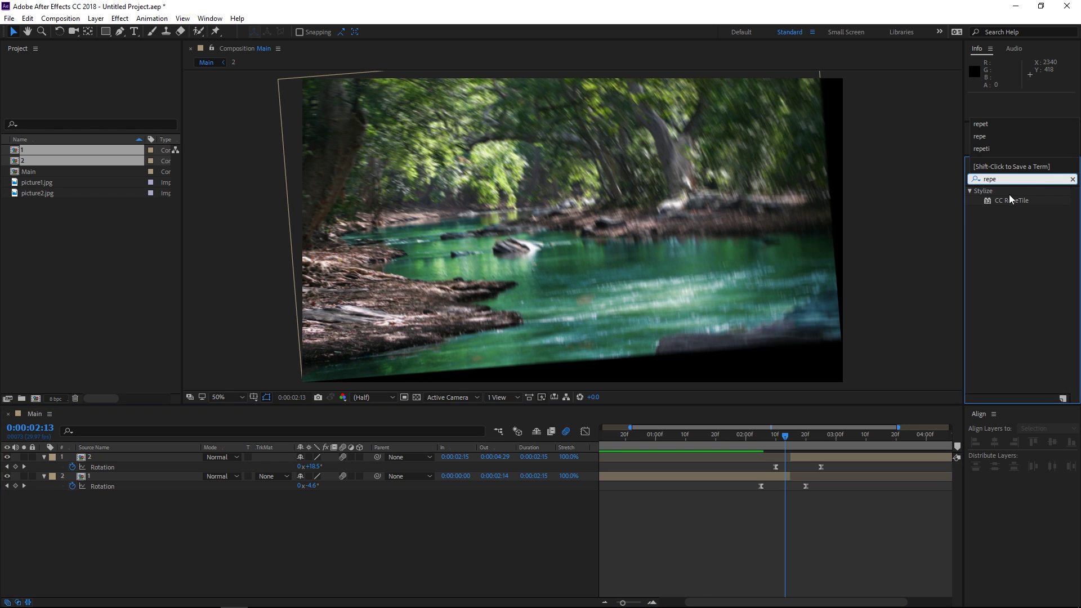
left_click_drag(1010, 198, 771, 479)
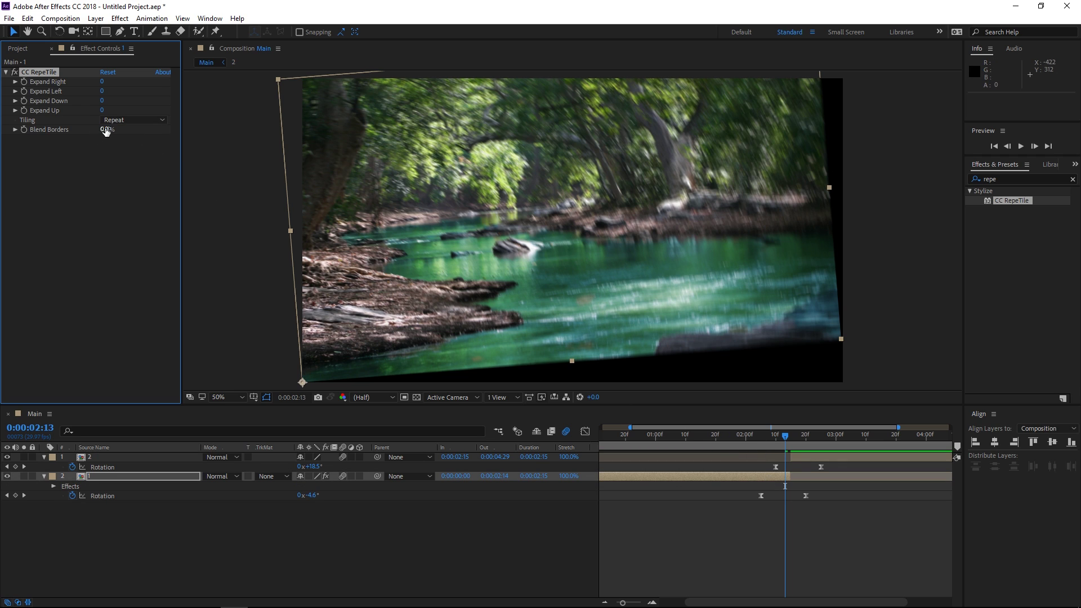
left_click(113, 121)
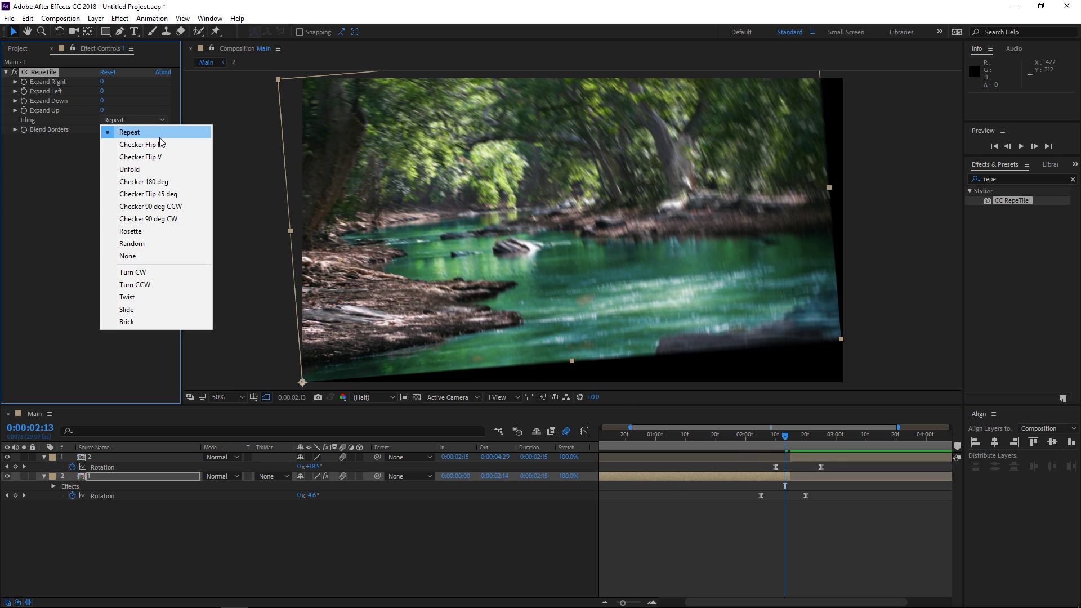
left_click(161, 169)
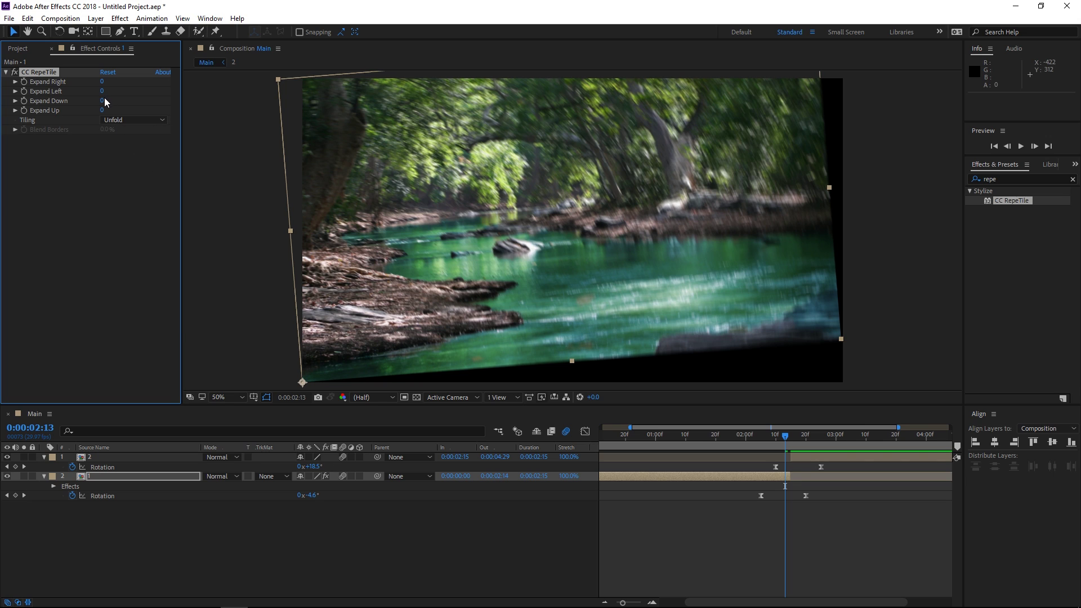
left_click_drag(104, 102, 217, 124)
left_click_drag(101, 84, 197, 89)
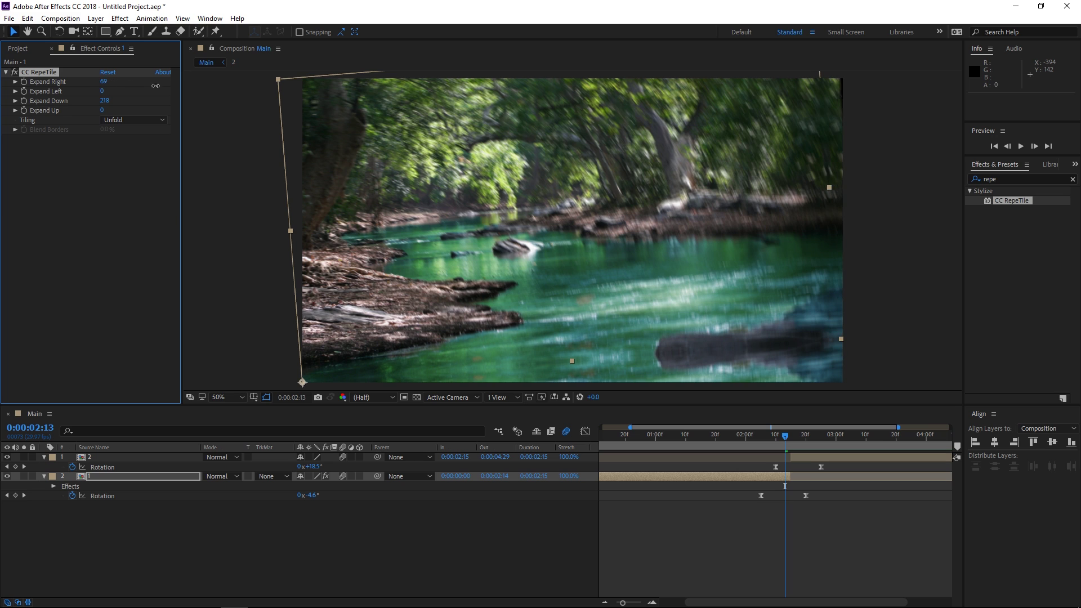
- At 0:00:02:17, apply CC RepeTile to the forest layer with Unfold tiling, Expand Up 250, Left 203
left_click(797, 446)
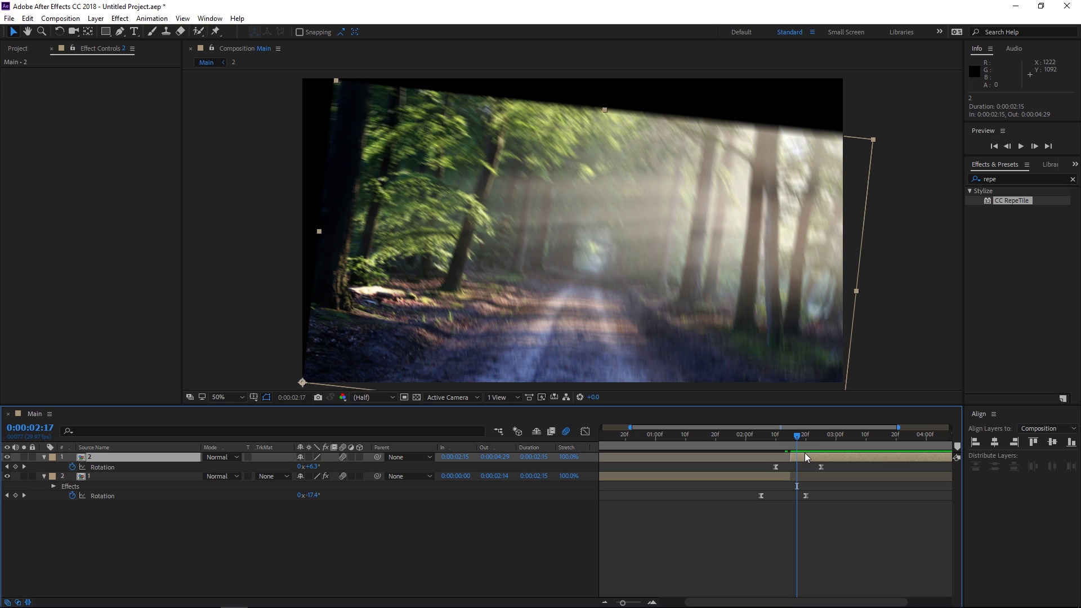
left_click_drag(1010, 201, 802, 458)
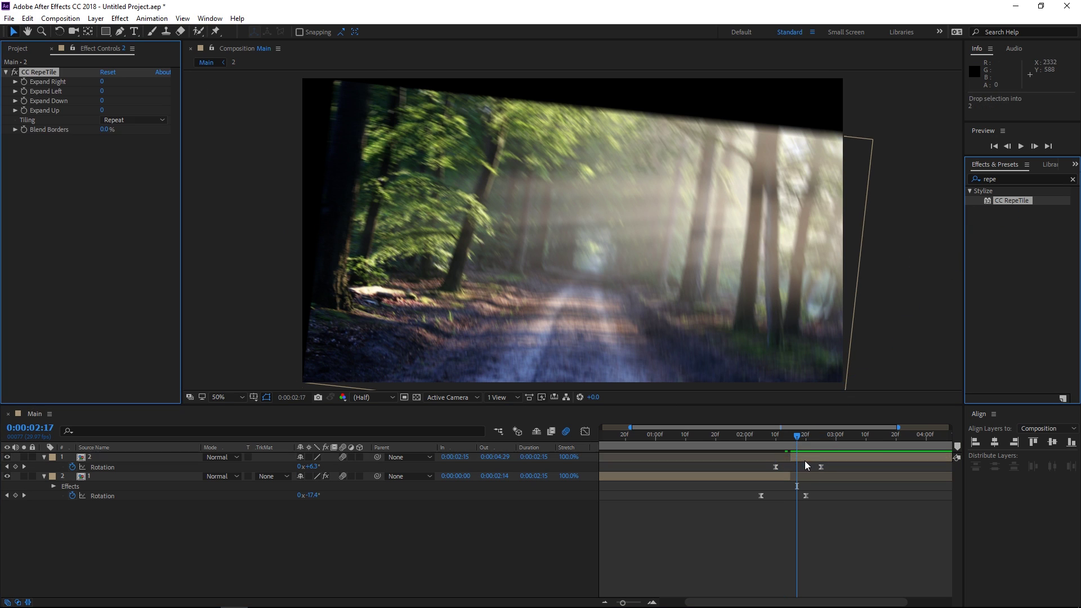
left_click(134, 121)
left_click(135, 169)
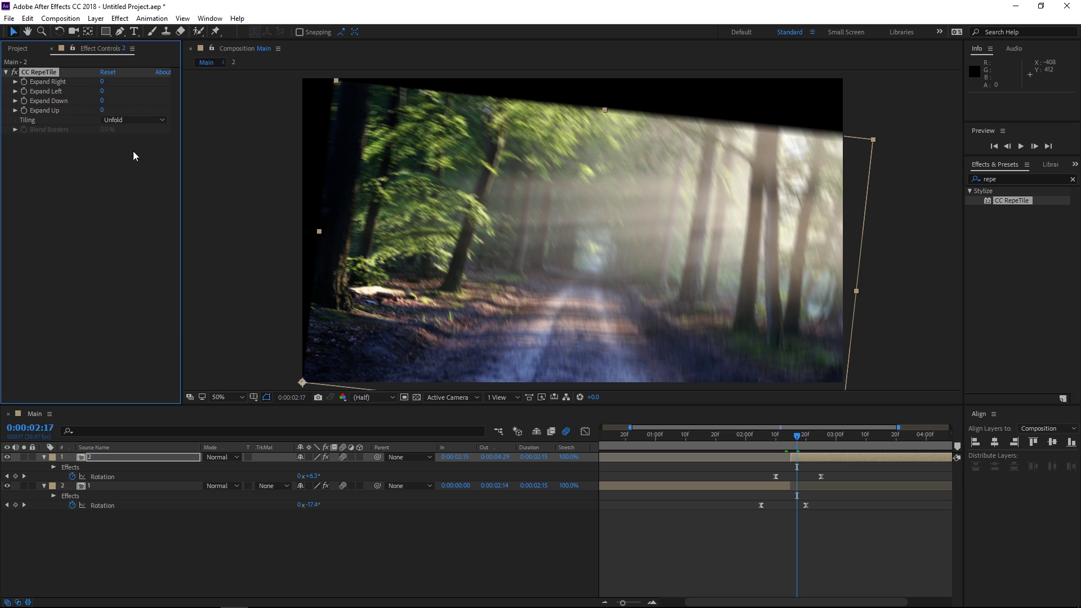
left_click_drag(102, 111, 232, 114)
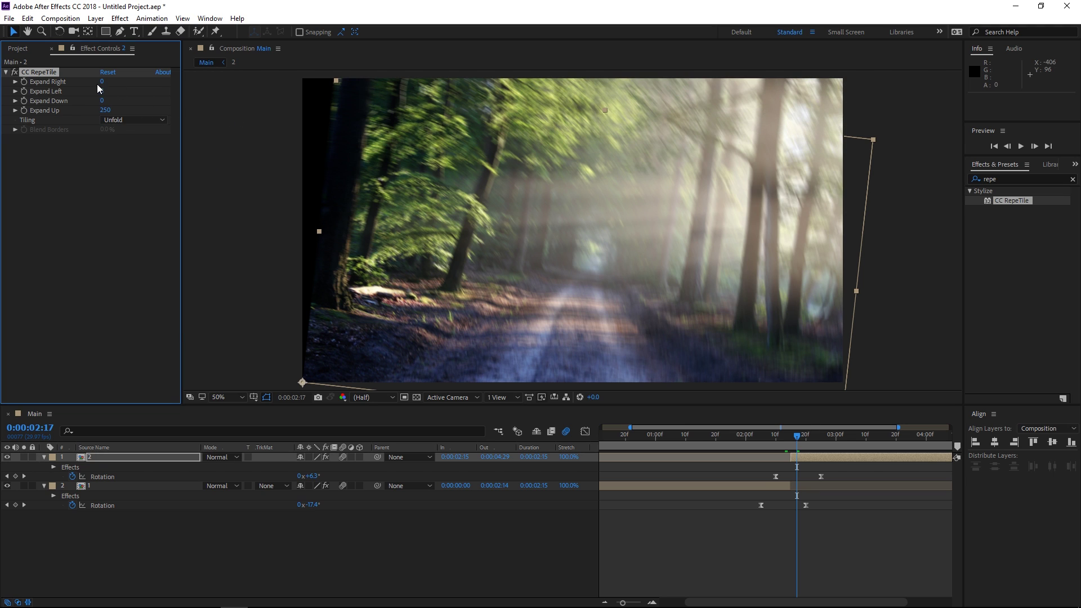
left_click_drag(102, 91, 159, 99)
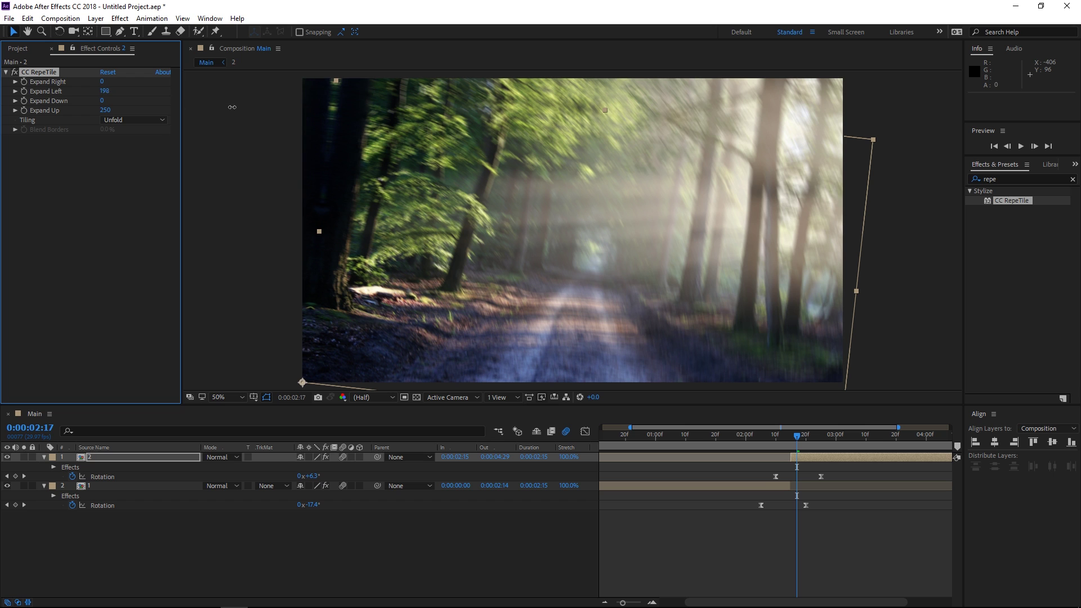
- Preview the transition starting from 0:00:01:28
left_click(740, 434)
key("space")
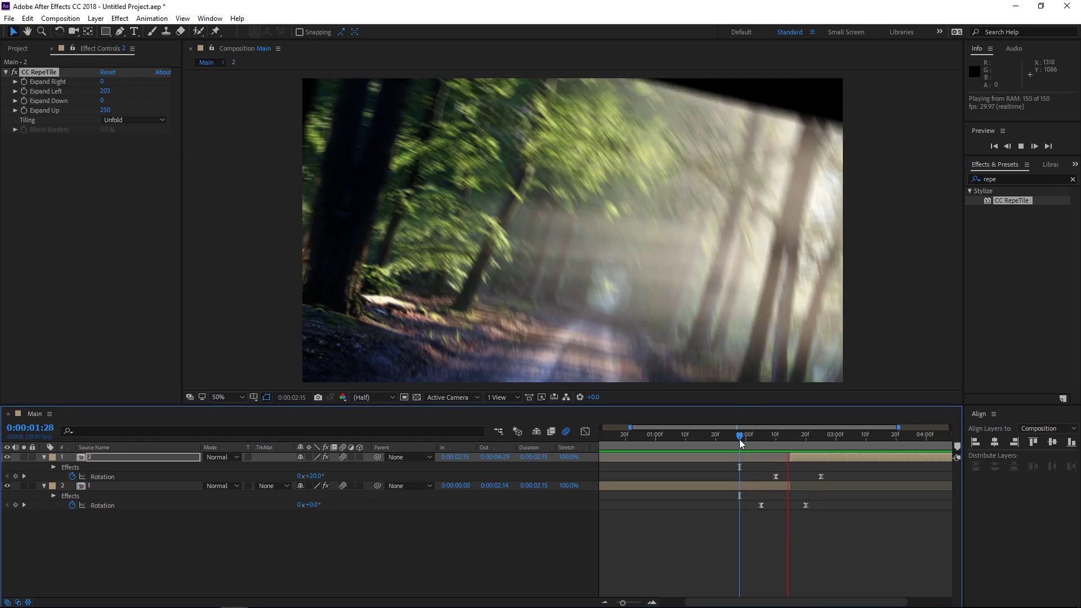
key("space")
key("space")
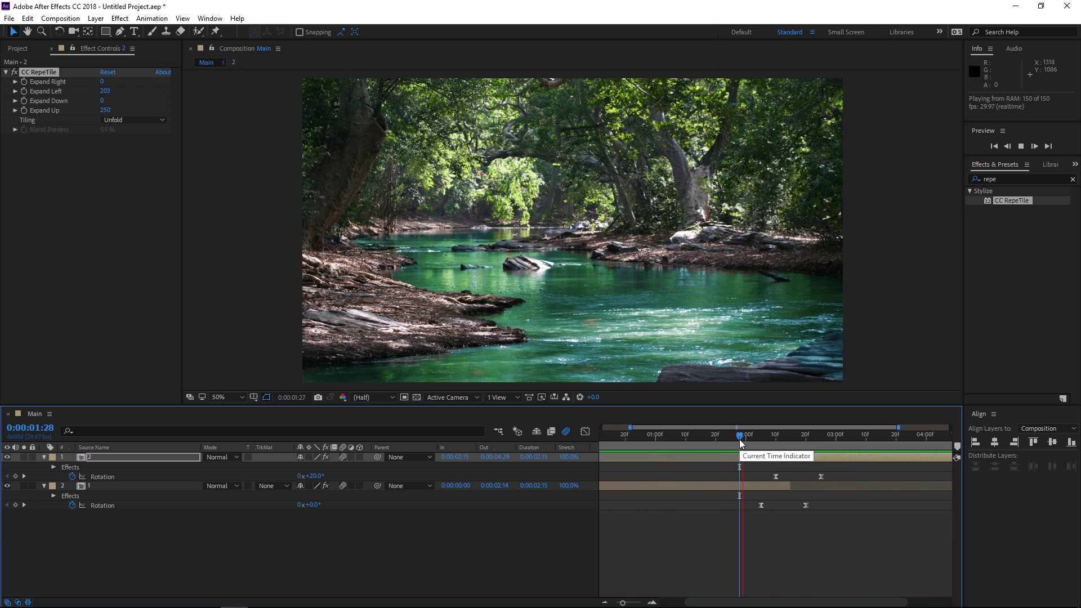
key("space")
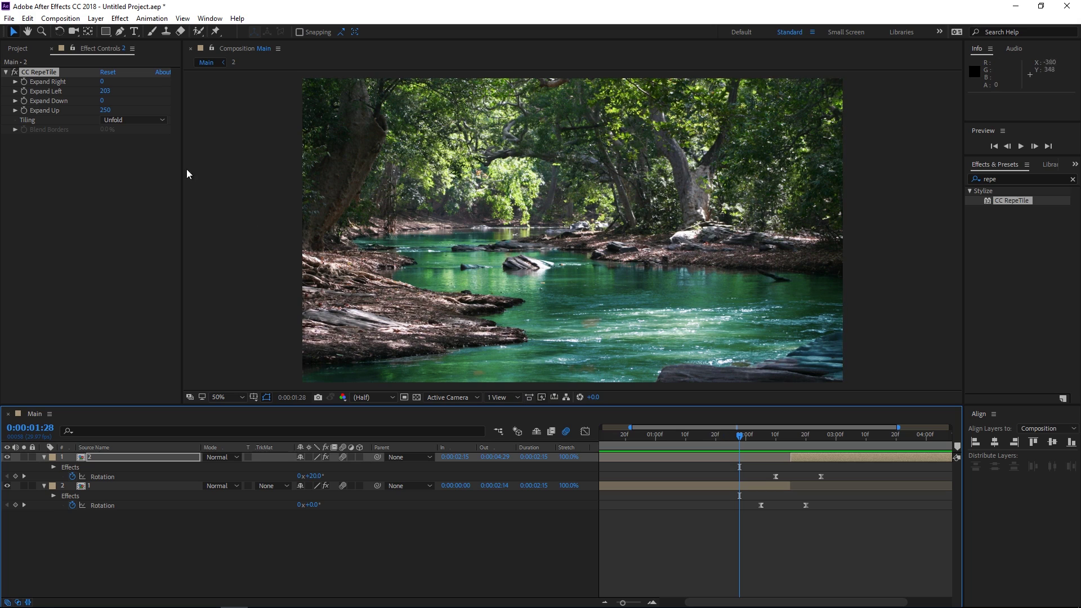
left_click(90, 33)
- Move the river layer's anchor point to the top centre, then pick the forest layer at 0:00:02:27
left_click(304, 371)
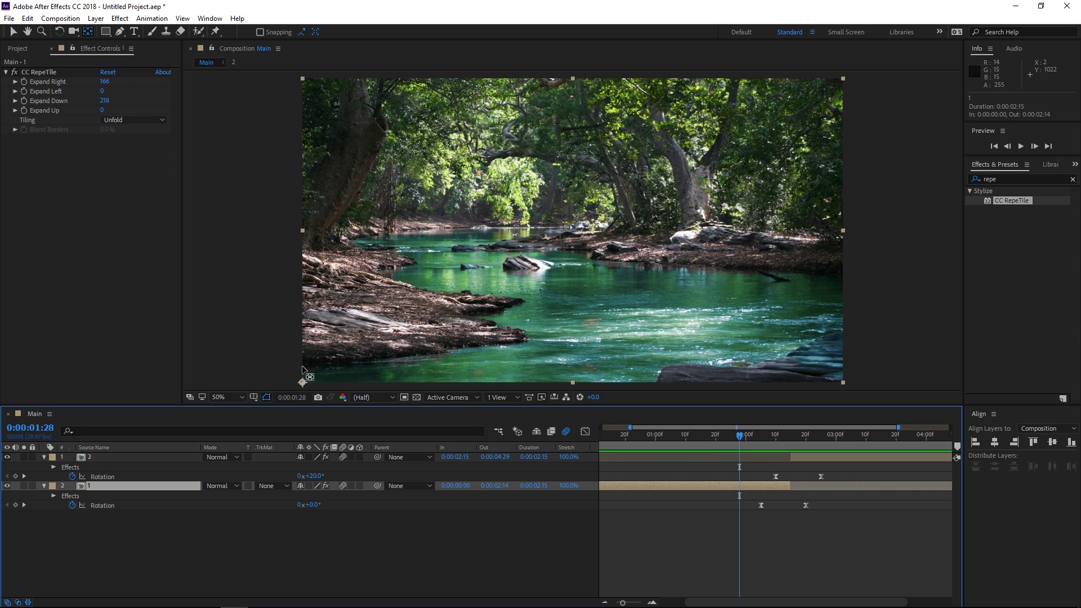
left_click_drag(304, 371, 573, 79)
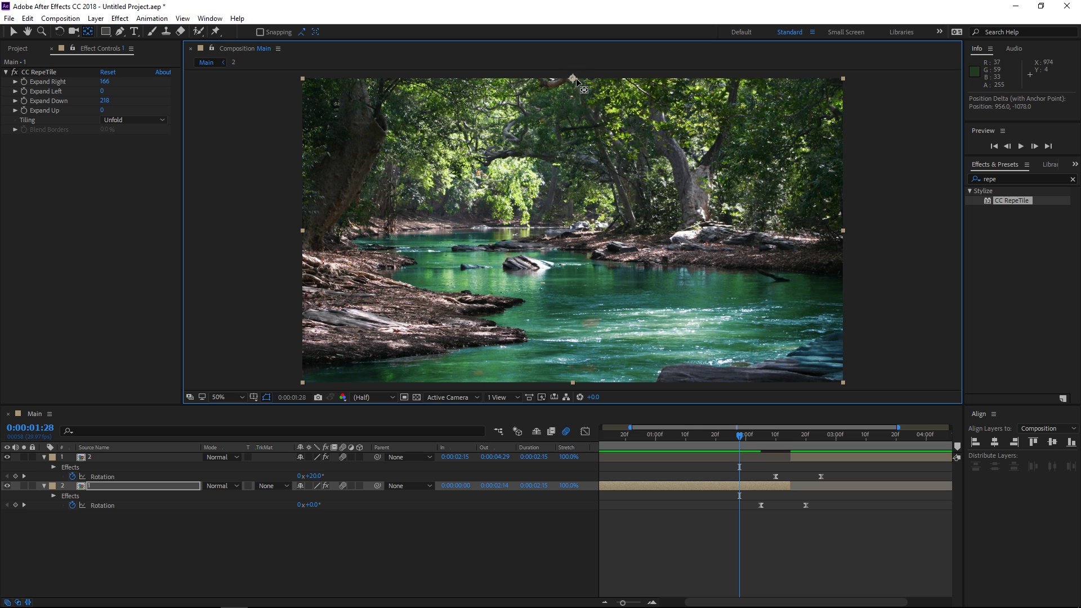
left_click(823, 436)
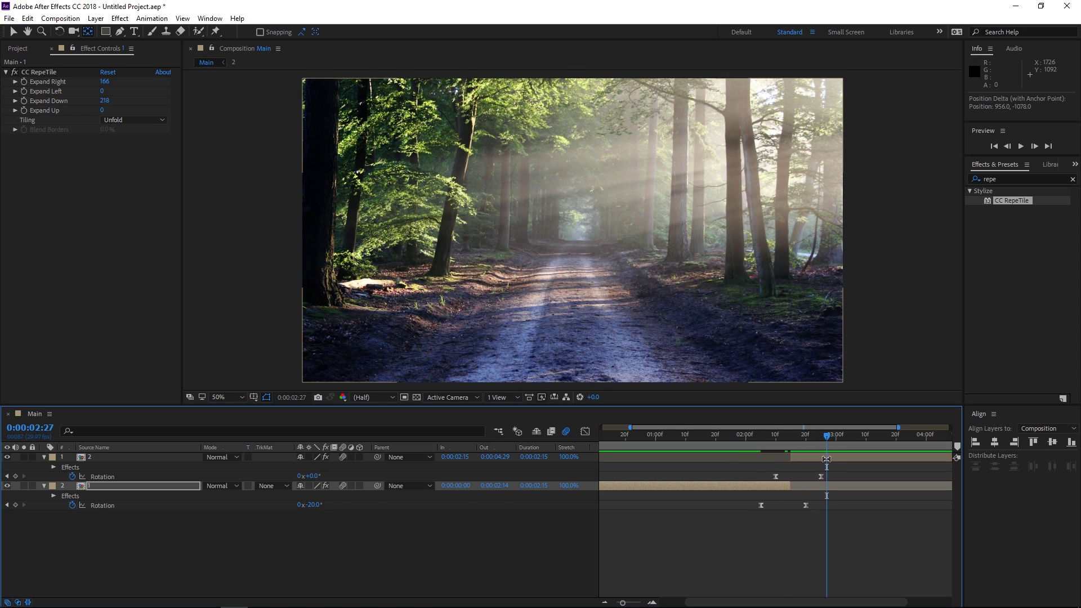
left_click(826, 459)
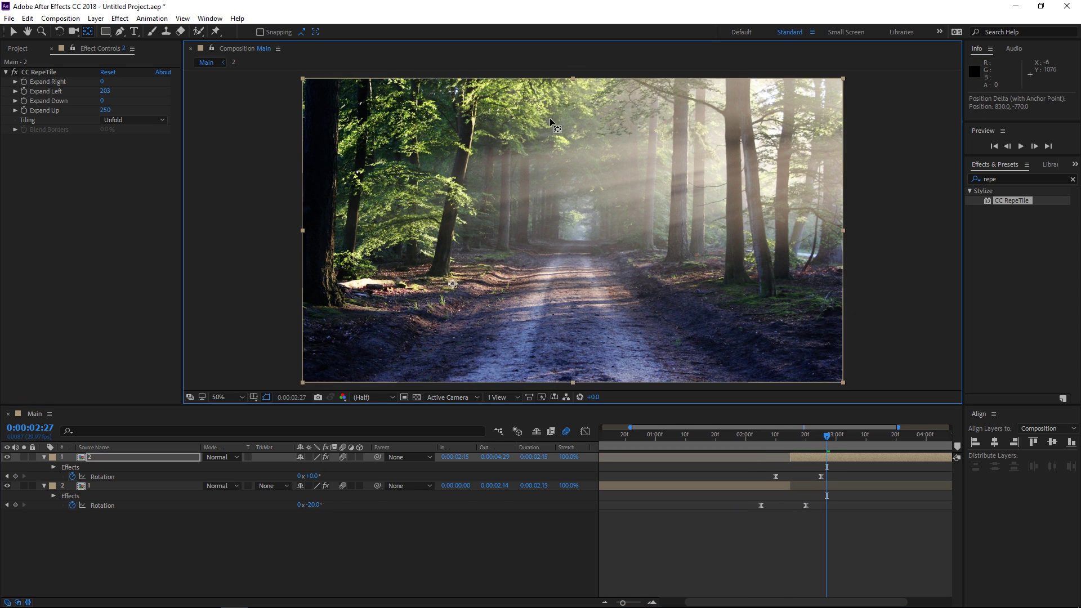
- Scrub the transition from 0:00:01:25 for black edges and raise the forest's Expand Right to 260
left_click(731, 438)
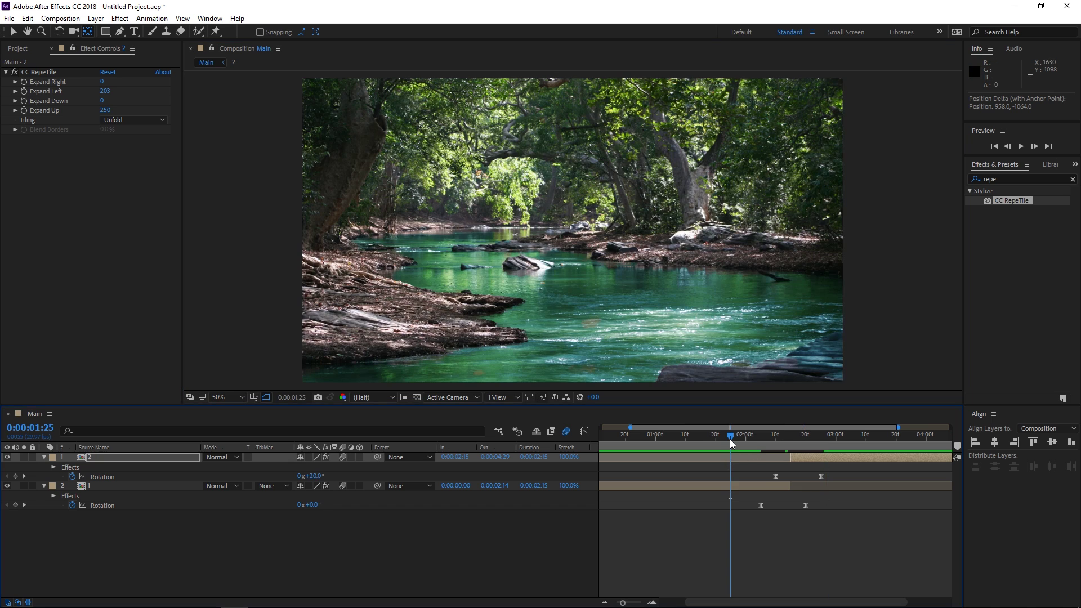
left_click_drag(729, 440, 793, 438)
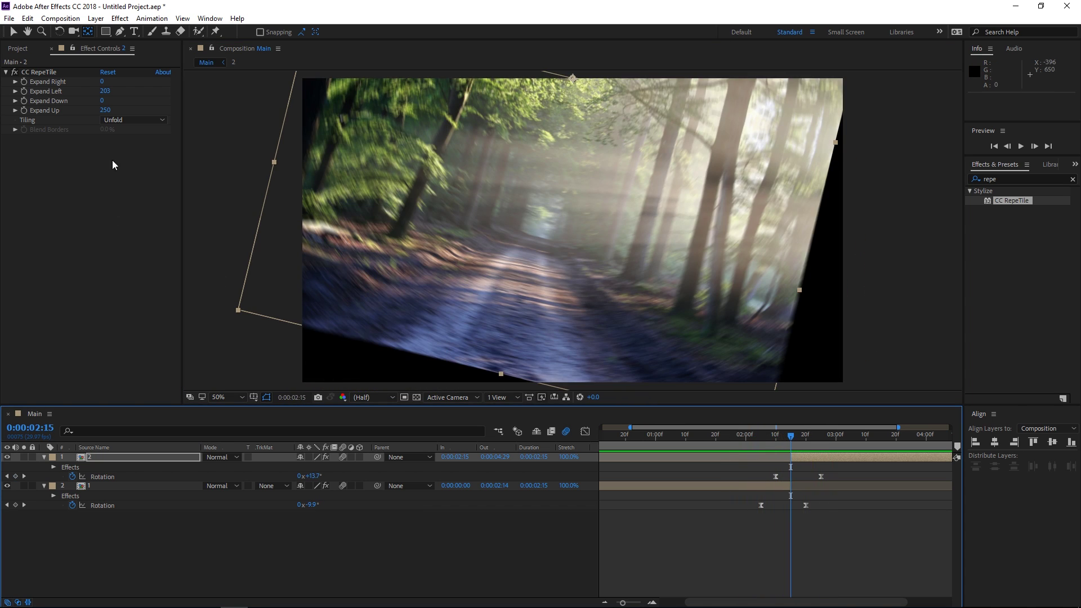
left_click_drag(102, 84, 115, 100)
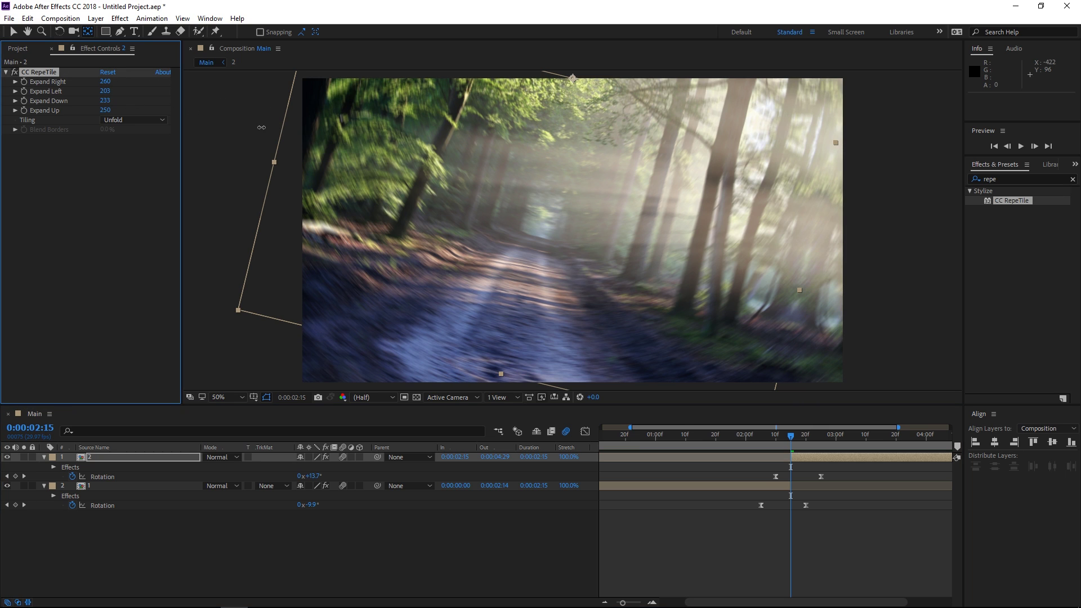
- Raise the forest's Expand Up to 284 and the river's Expand Up to 165, Left to 185, then preview
left_click(787, 439)
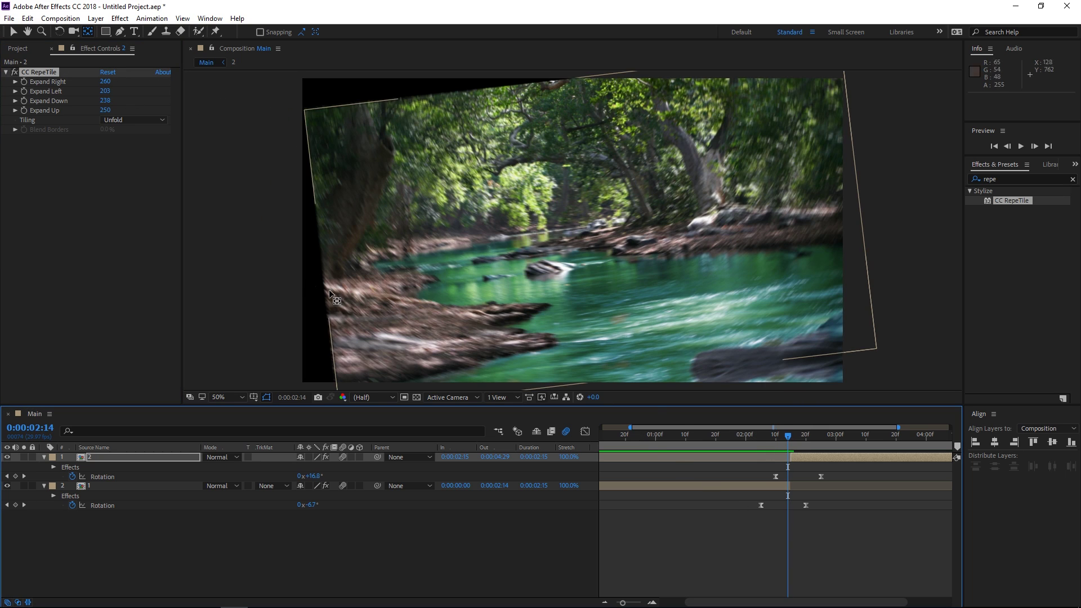
left_click_drag(103, 111, 122, 111)
left_click(738, 490)
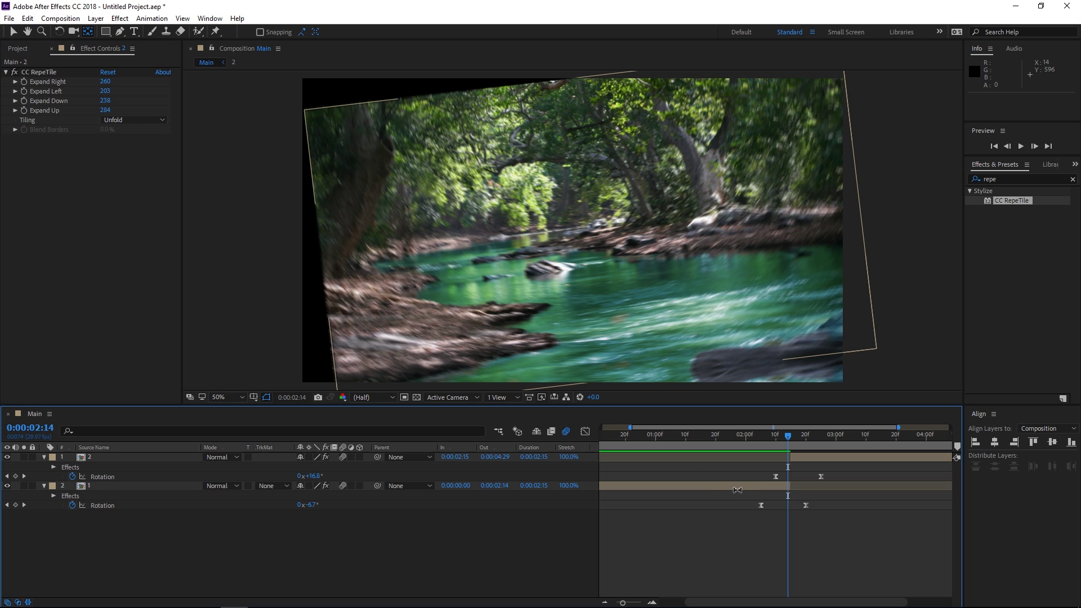
left_click(691, 484)
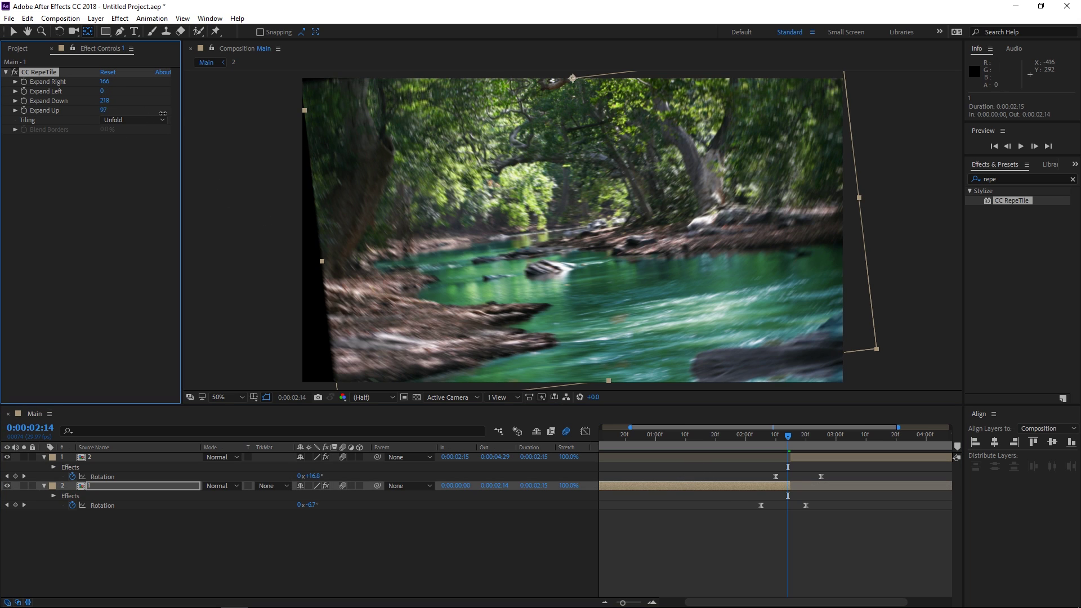
left_click_drag(163, 114, 204, 119)
left_click_drag(103, 91, 206, 107)
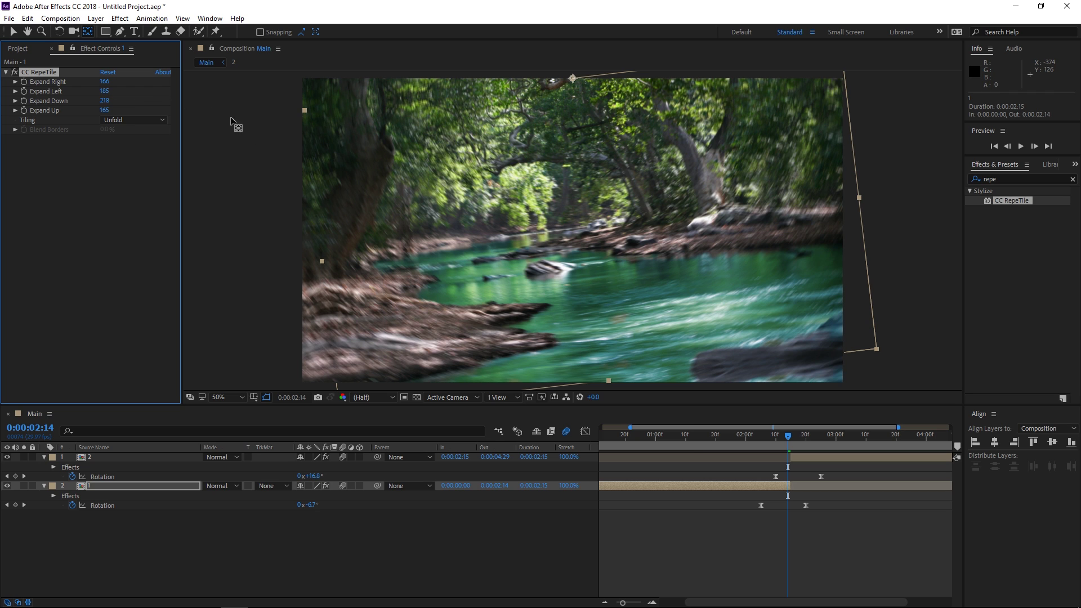
left_click(702, 443)
key("space")
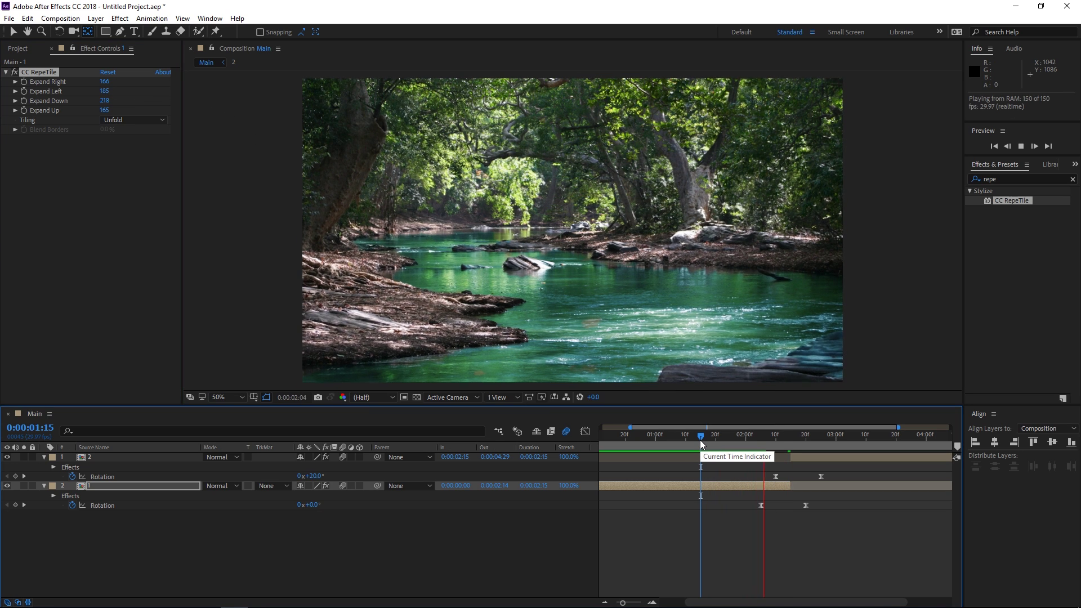